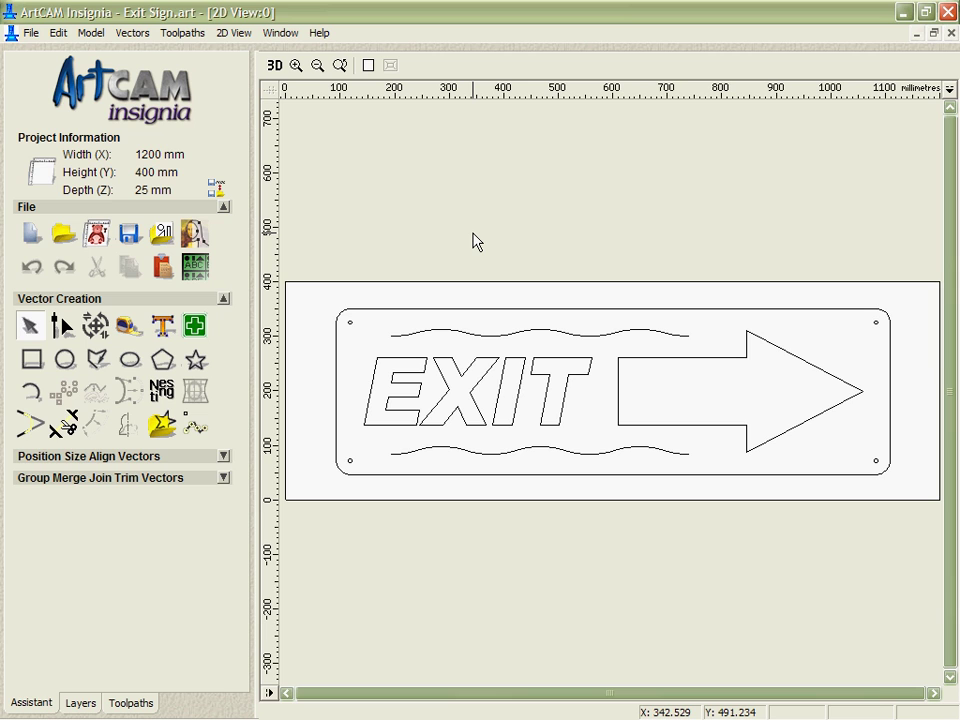
Select the EXIT lettering, arrow, wave lines, mounting holes and border in turn to inspect them
left_click(474, 375)
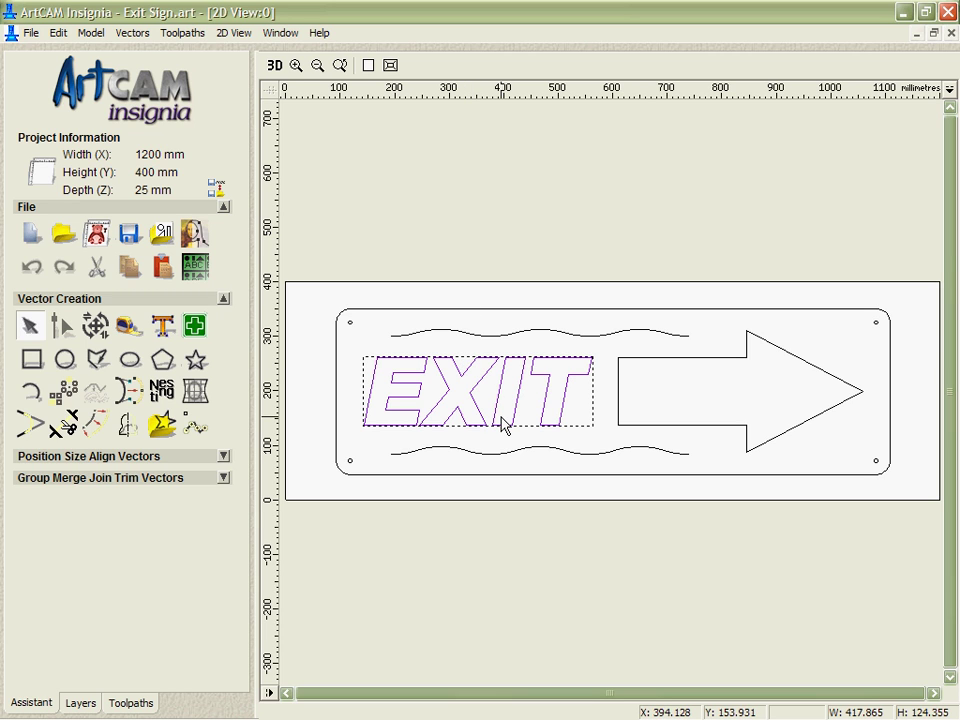
left_click(617, 424)
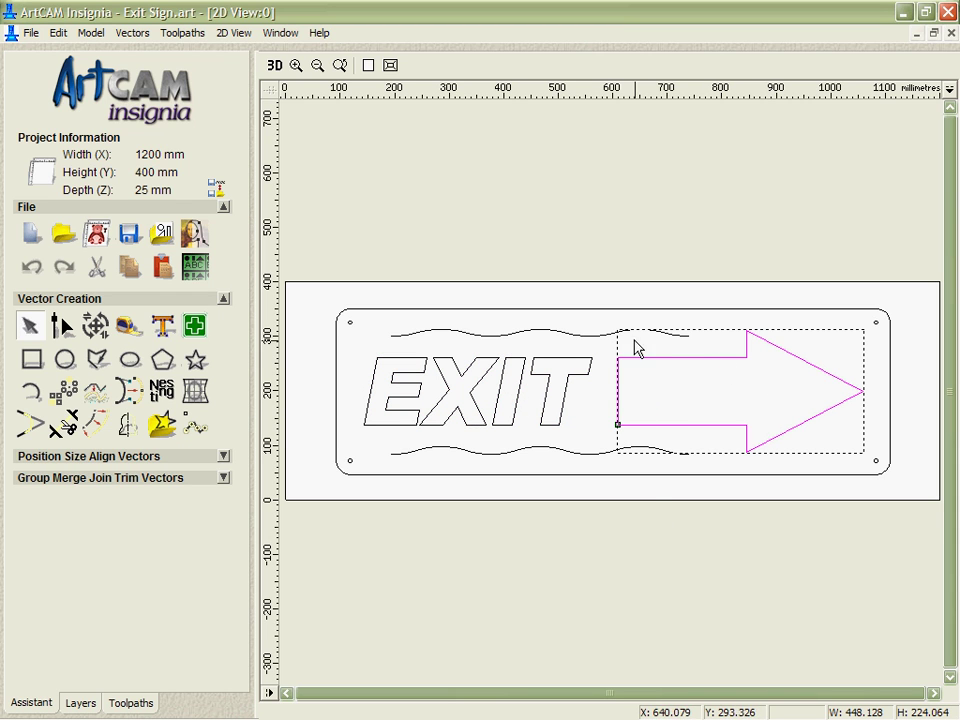
left_click(600, 338)
left_click(600, 452, "shift")
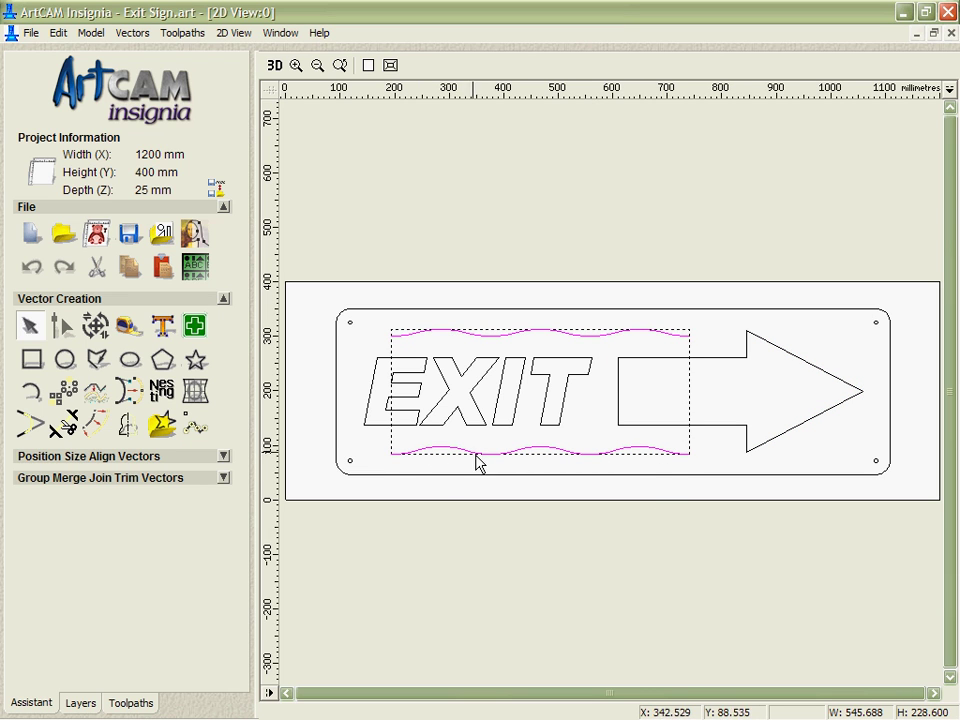
left_click(482, 562)
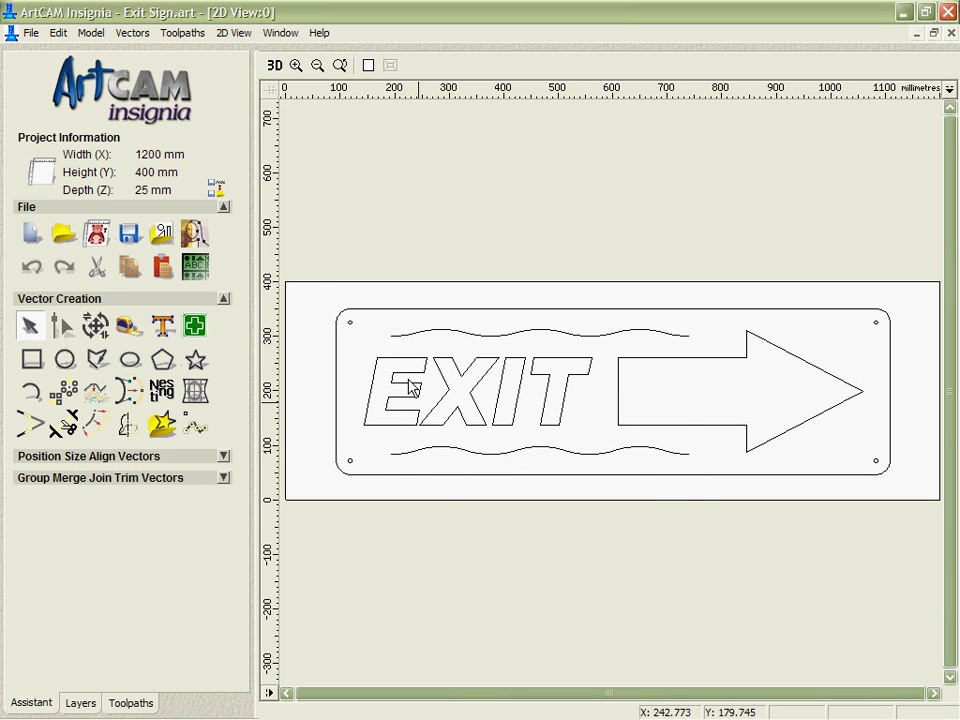
left_click_drag(326, 300, 405, 568)
left_click_drag(868, 268, 904, 508)
left_click(890, 428)
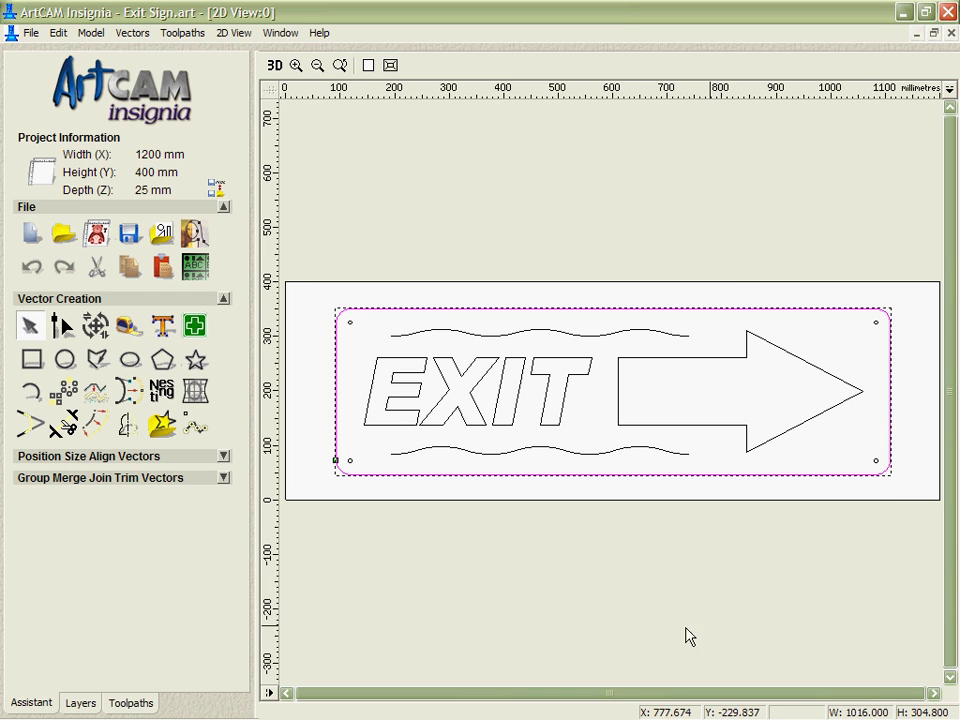
left_click(583, 566)
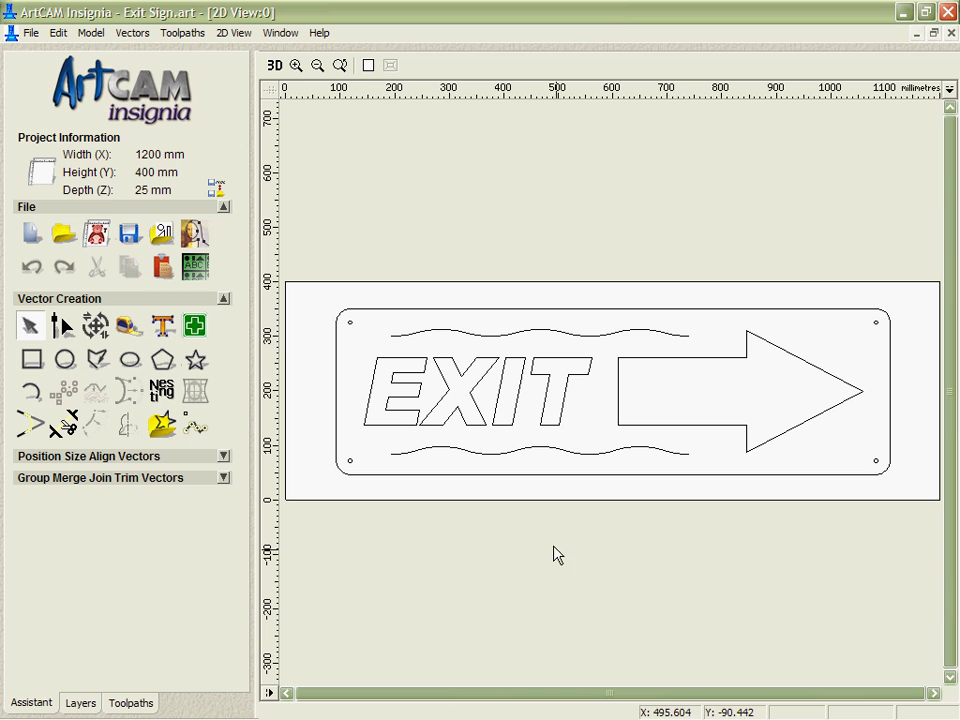
Zoom in on the EXIT lettering and draw a small circle at the E's top-right corner
left_click(296, 65)
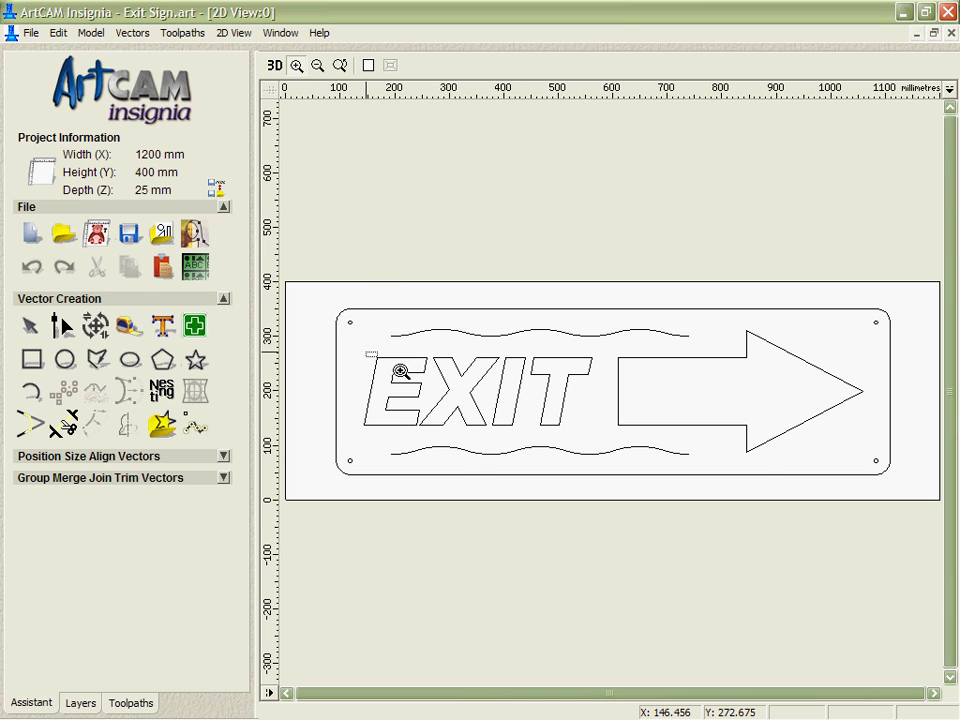
left_click_drag(400, 372, 591, 450)
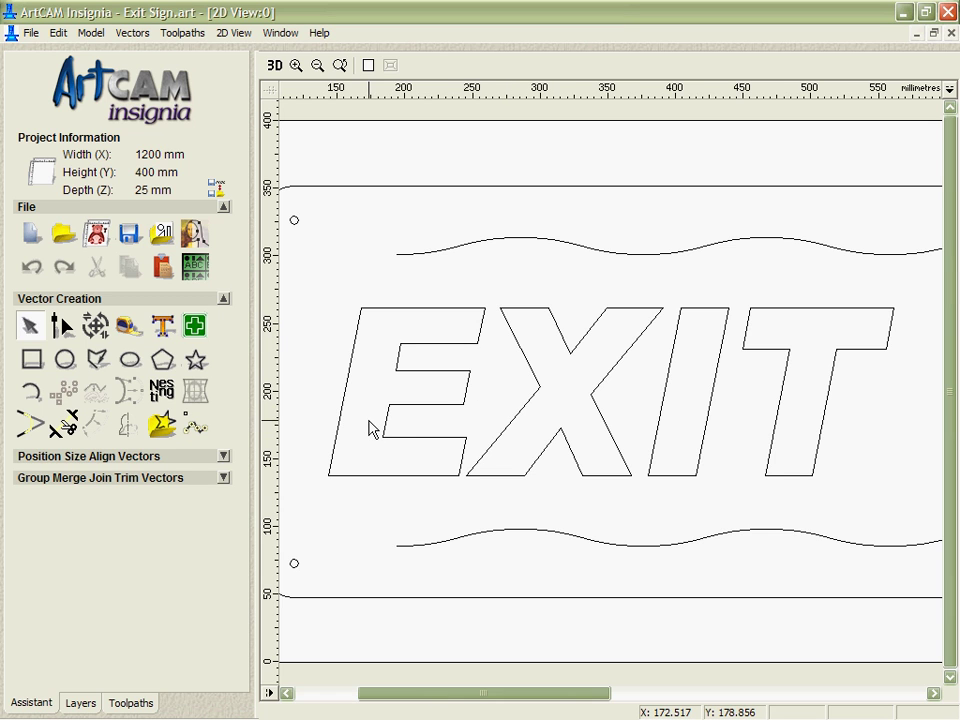
left_click(65, 360)
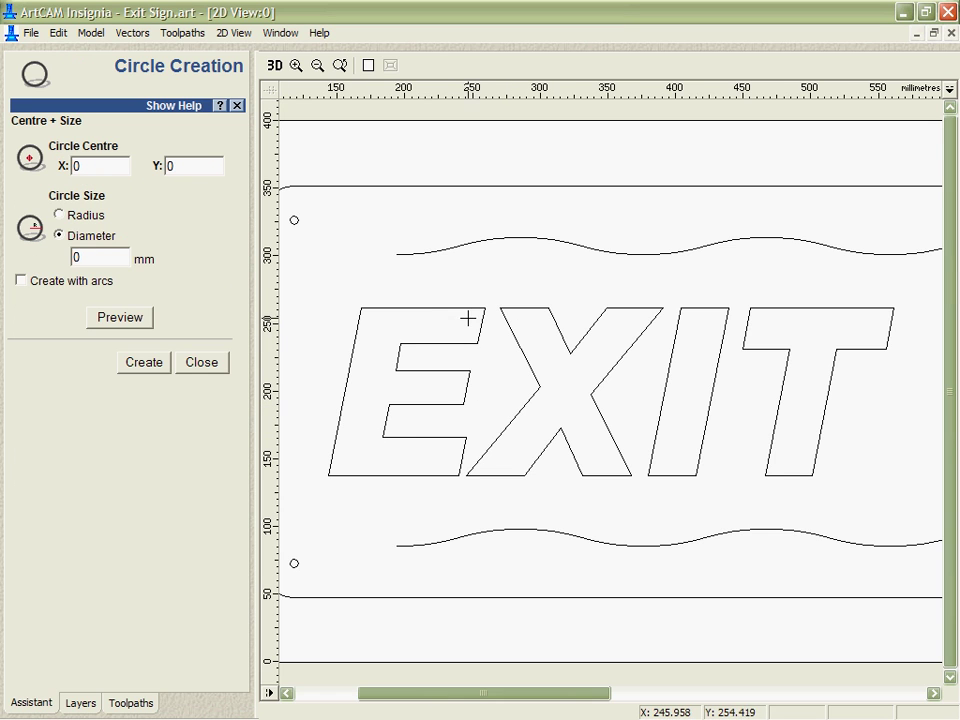
left_click_drag(467, 318, 469, 322)
scroll(467, 334, "up", 1)
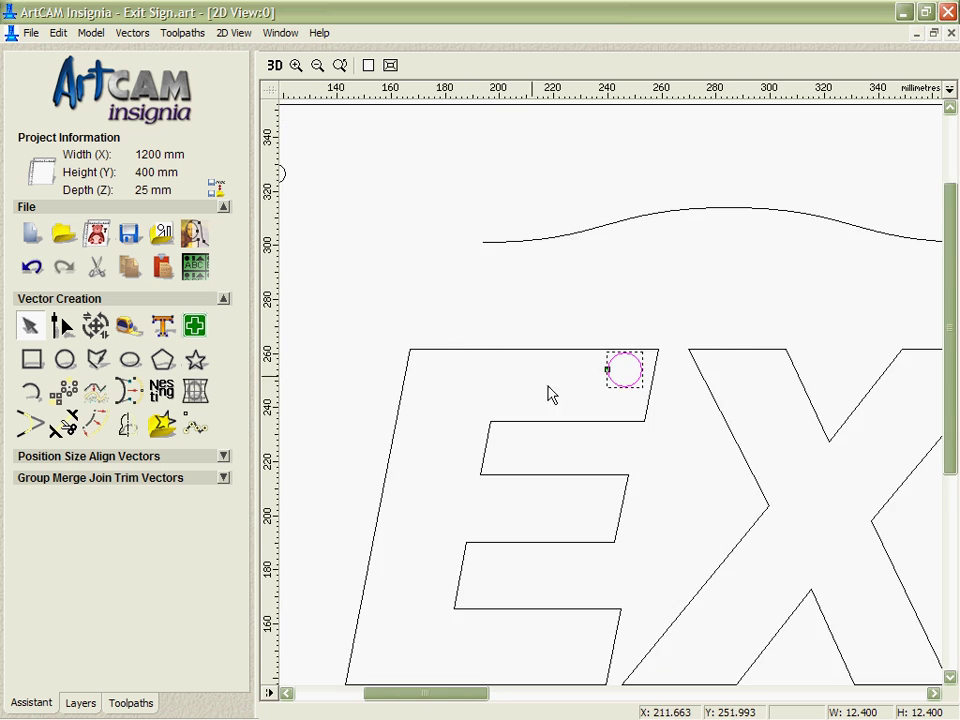
scroll(551, 394, "up", 1)
Move the circle around the E's corners and edge, then delete it
left_click_drag(759, 392, 807, 372)
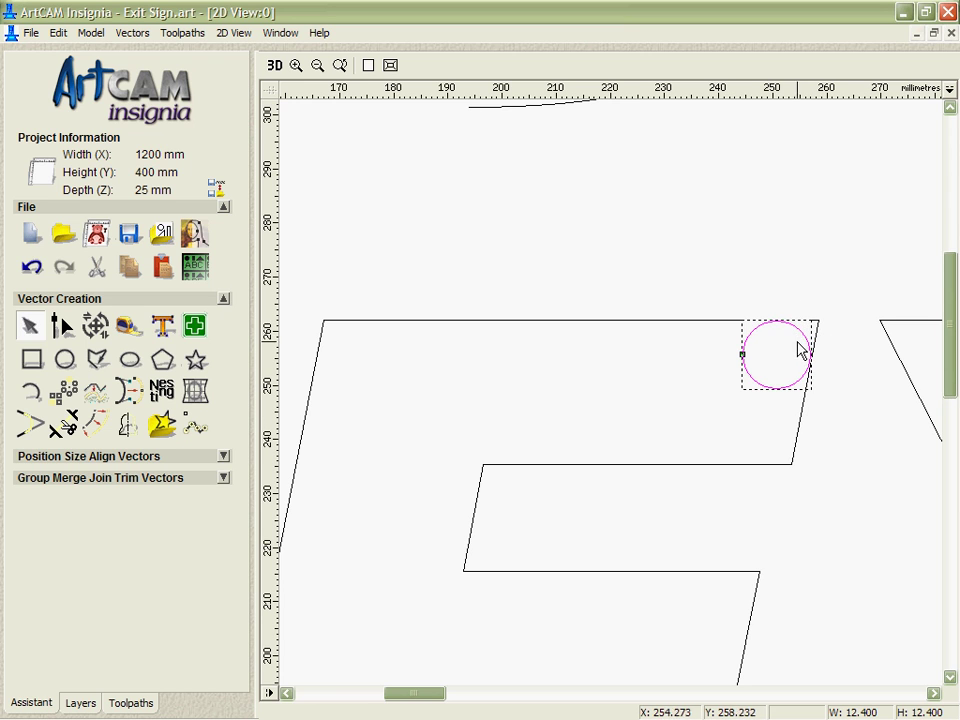
left_click_drag(801, 332, 855, 468)
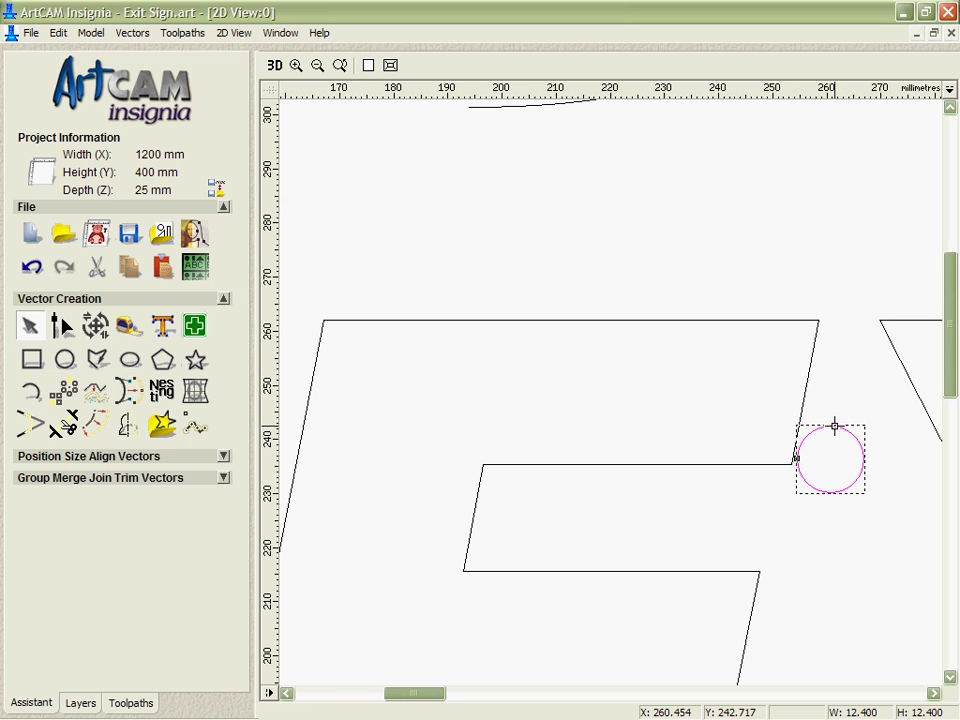
left_click_drag(831, 426, 745, 243)
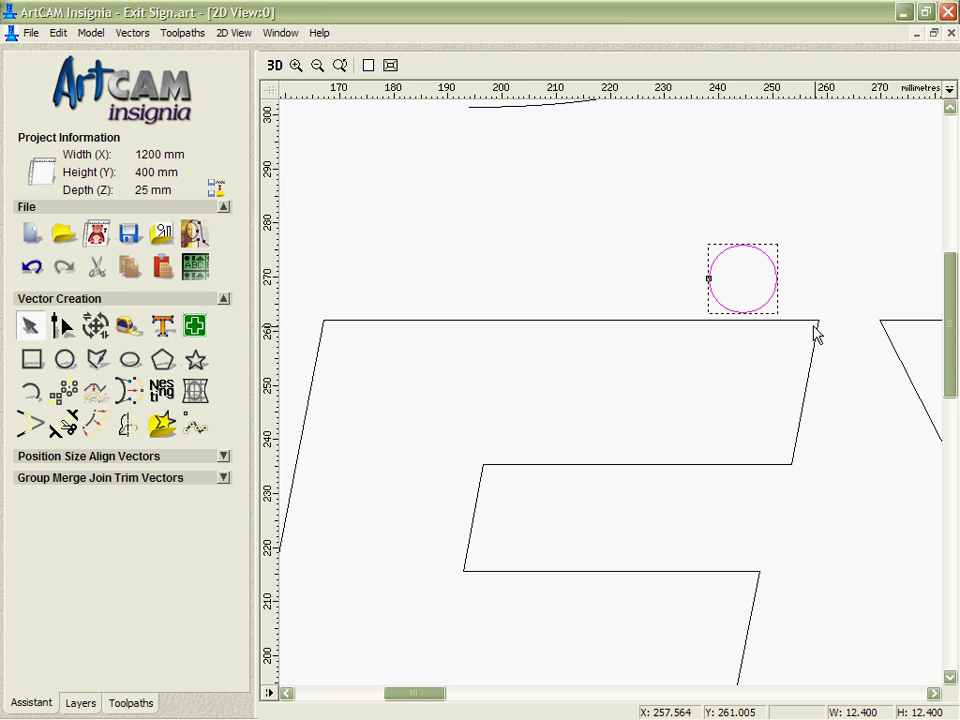
left_click(853, 448)
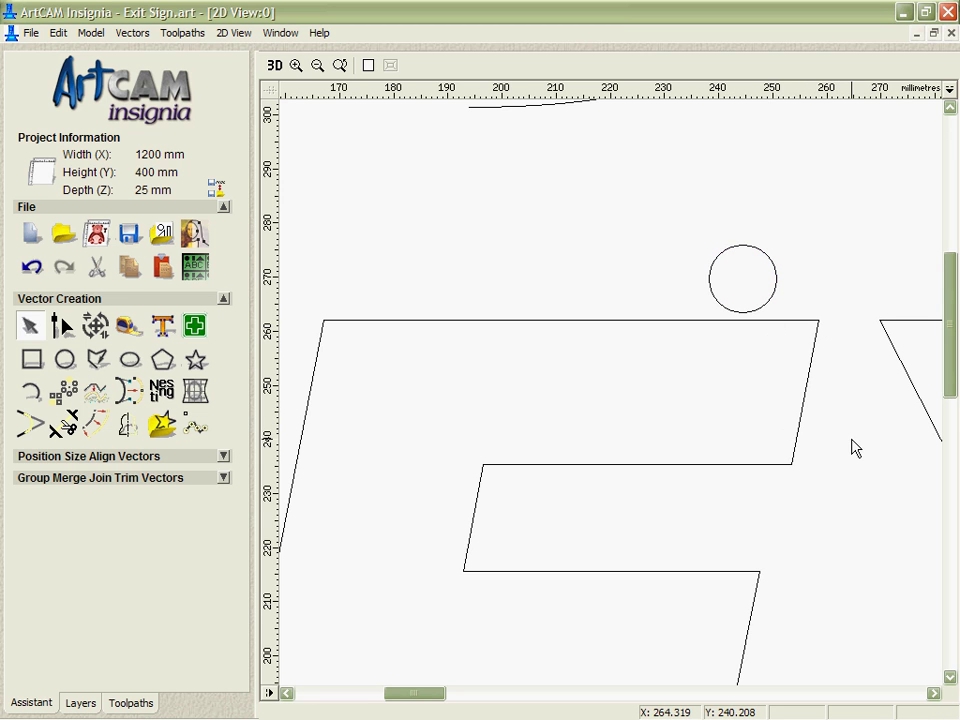
left_click_drag(701, 237, 804, 345)
key("Delete")
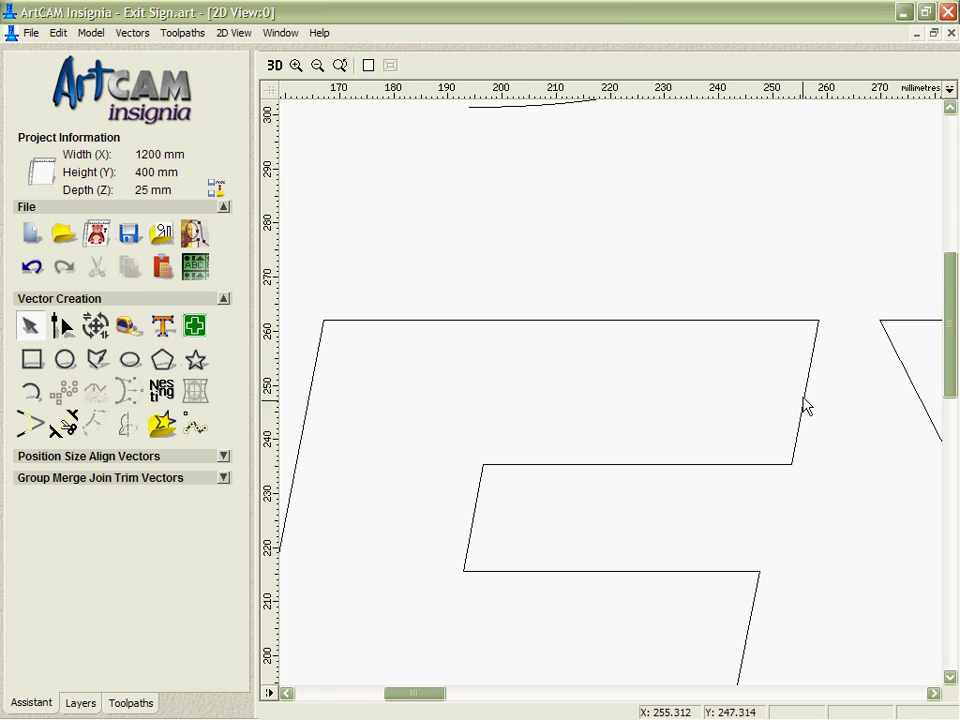
Show the whole sign, then open EXIT letters.art, discarding the Exit Sign changes
left_click(368, 65)
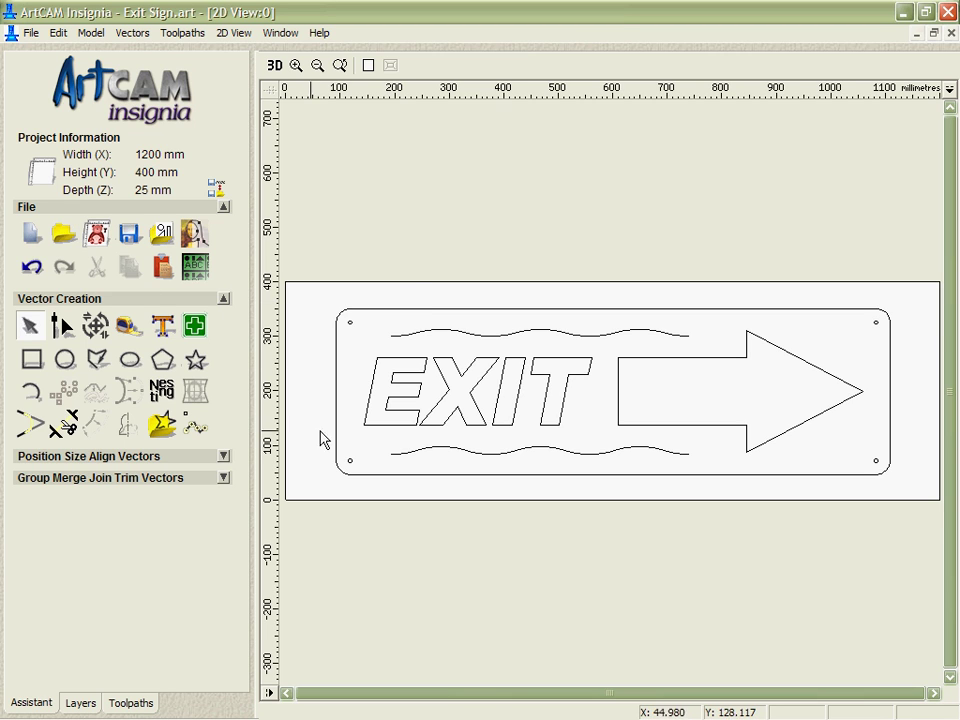
left_click(64, 238)
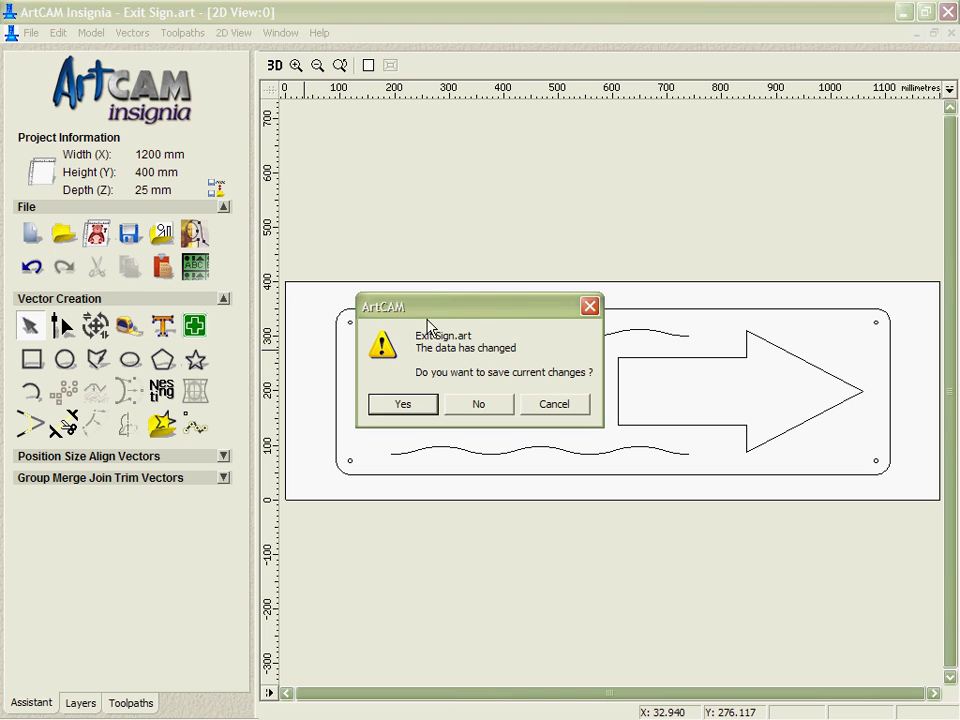
left_click(470, 405)
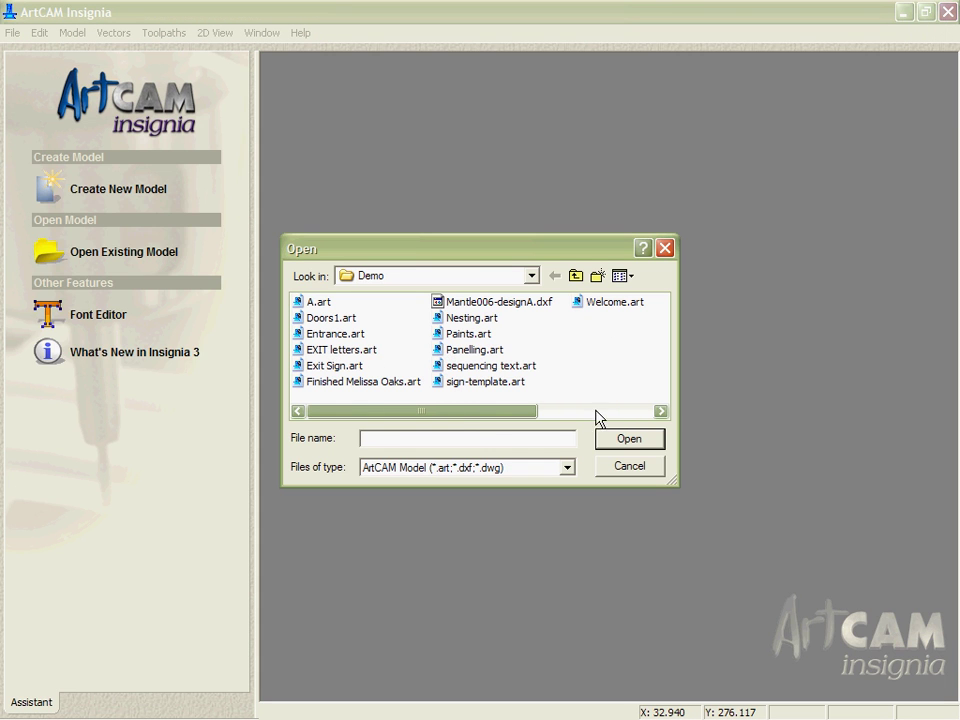
left_click(608, 438)
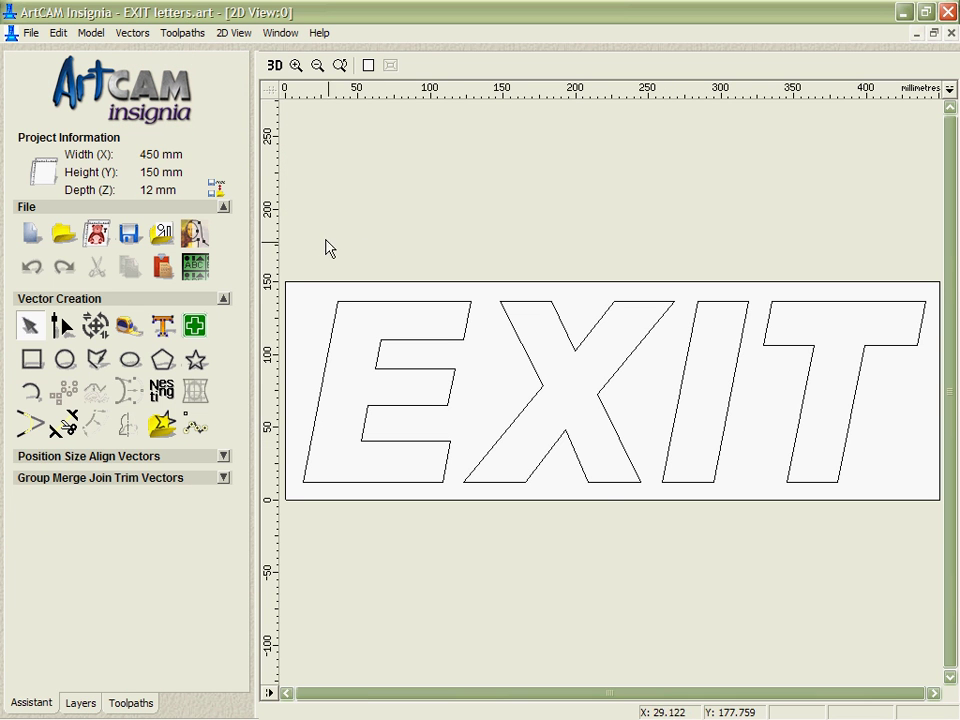
Calculate a straight Male Insert toolpath on all EXIT letter vectors, 12 mm deep, with End Mill 6 mm
left_click_drag(296, 236, 940, 510)
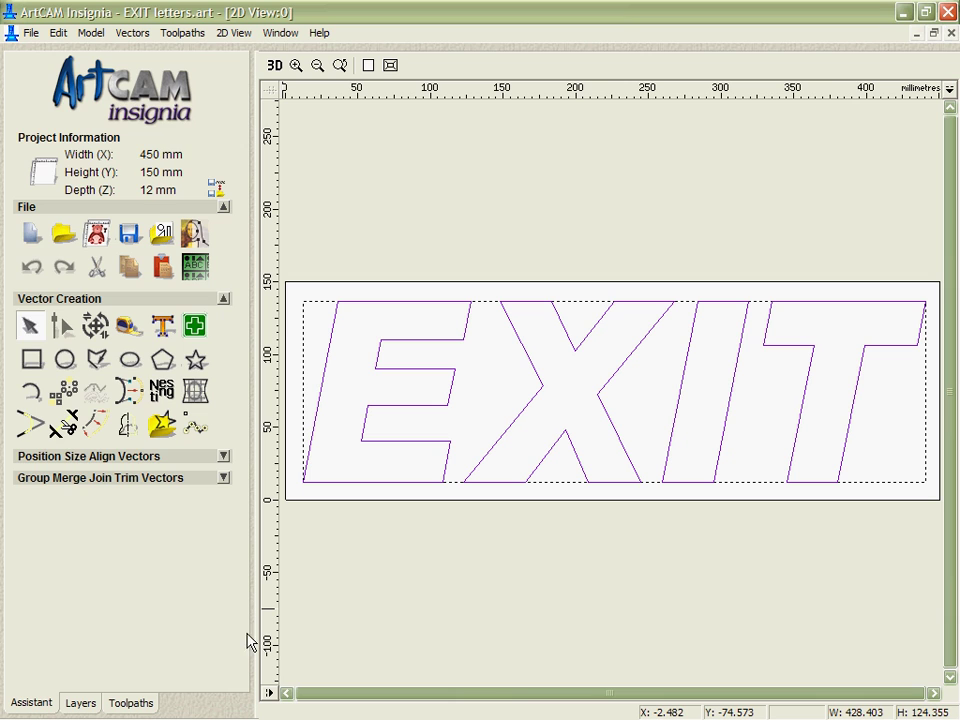
left_click(131, 704)
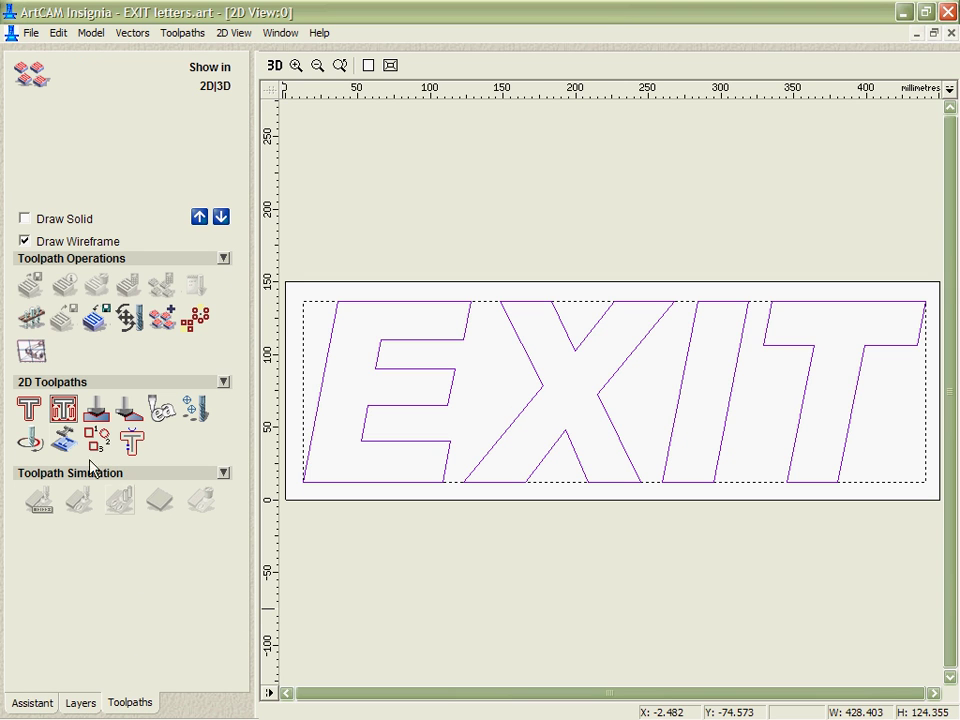
left_click(64, 438)
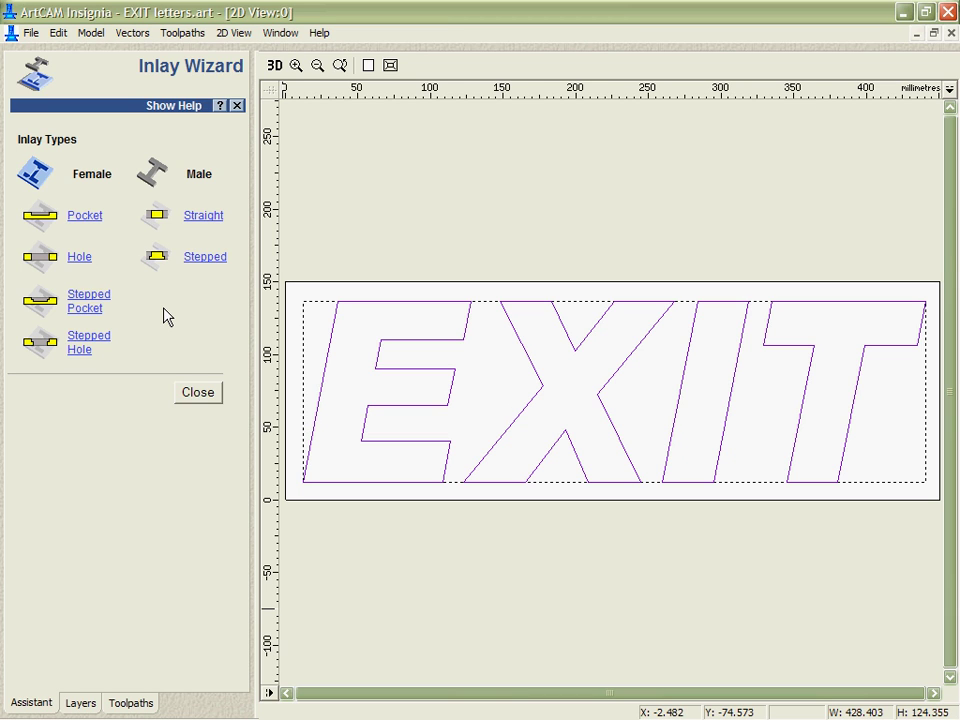
left_click(204, 217)
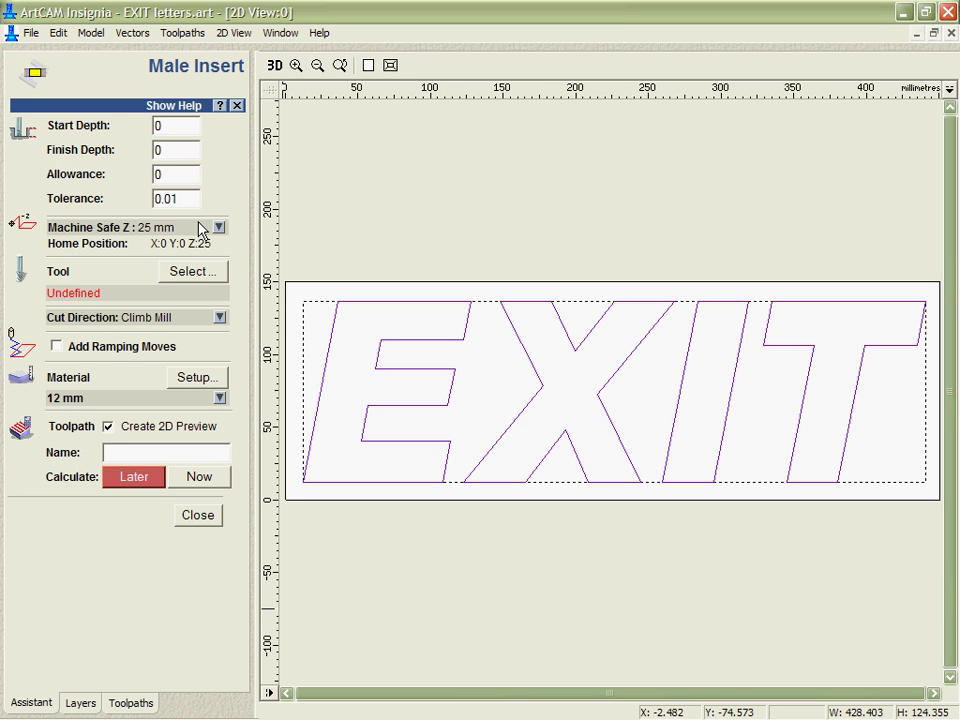
left_click(164, 157)
type("12")
left_click(187, 272)
left_click(350, 332)
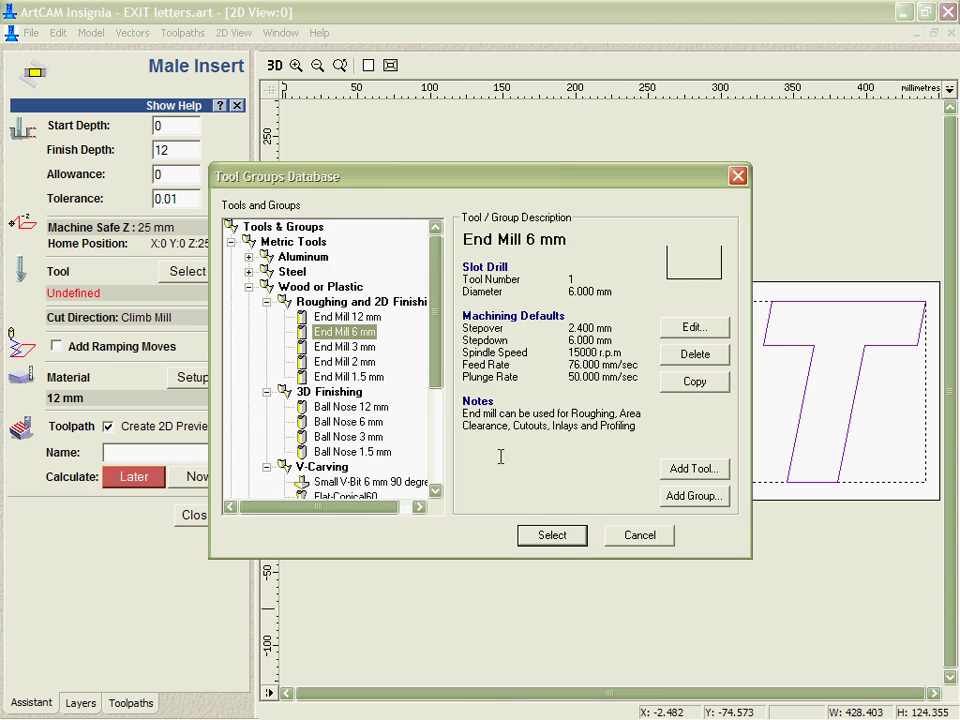
left_click(552, 535)
left_click(200, 479)
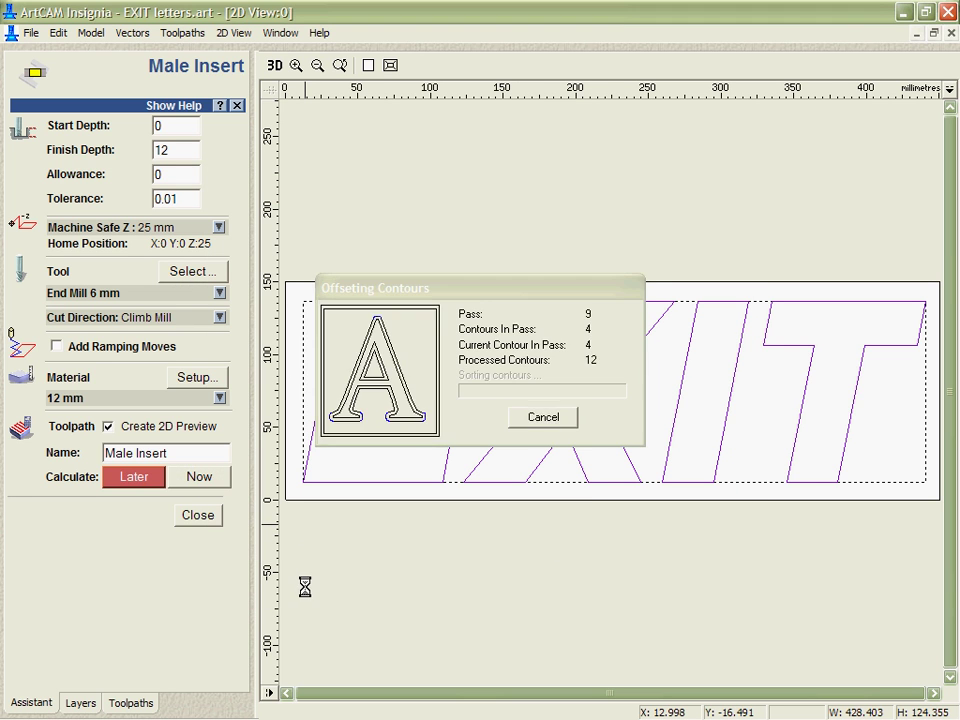
Close the Male Insert settings and simulate the toolpath on a 3D material block
left_click(199, 515)
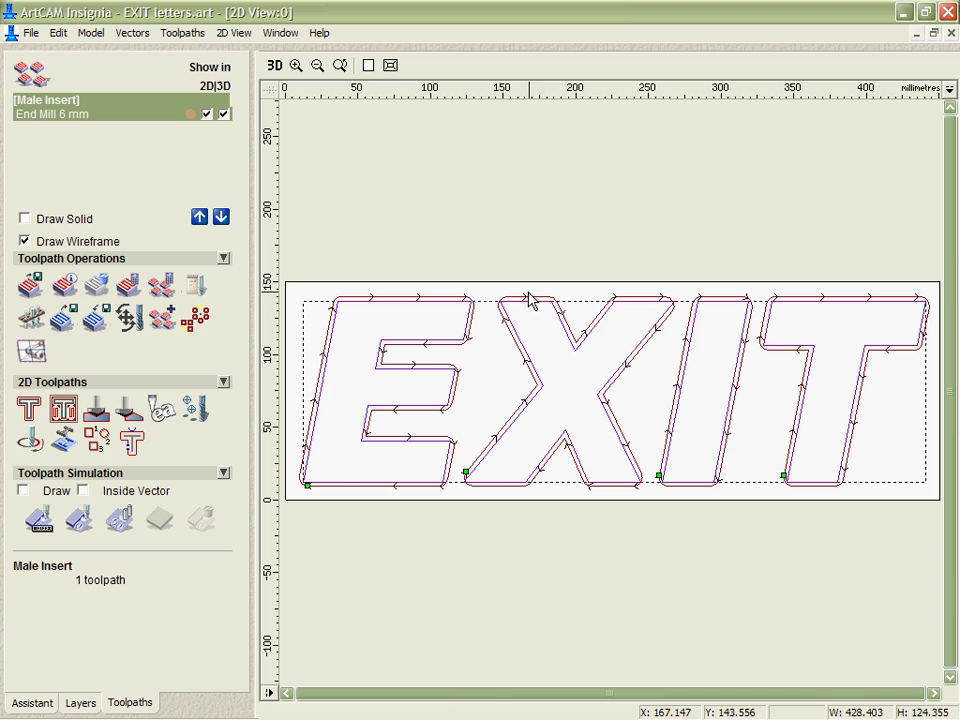
left_click(275, 67)
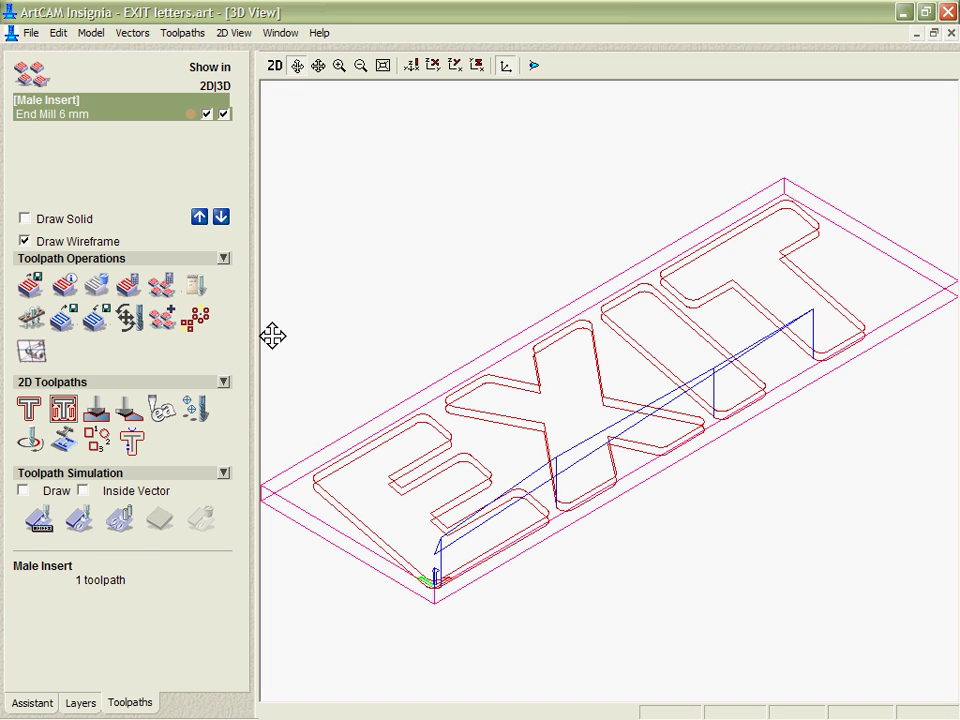
left_click(77, 522)
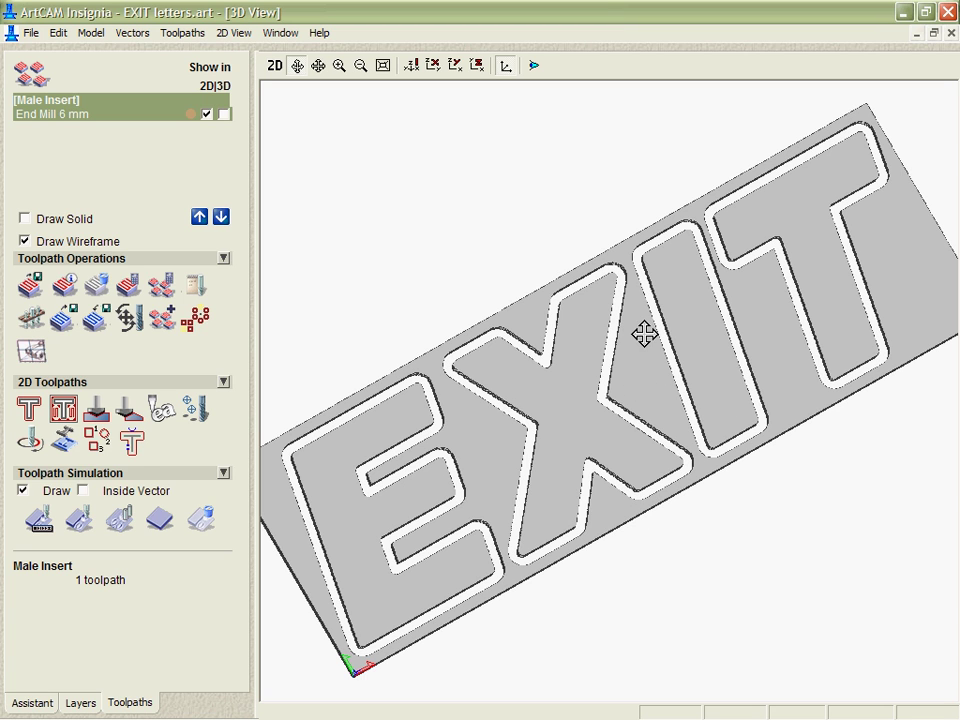
Close EXIT letters.art without saving, reopen Exit Sign.art, and select its EXIT lettering
left_click(32, 35)
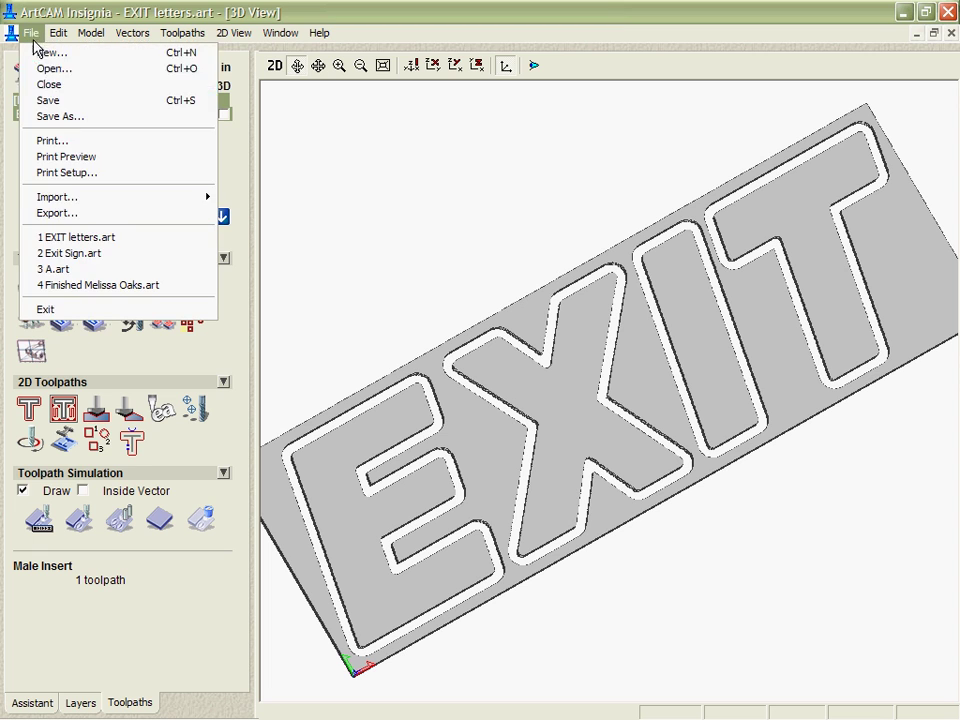
left_click(47, 86)
left_click(476, 404)
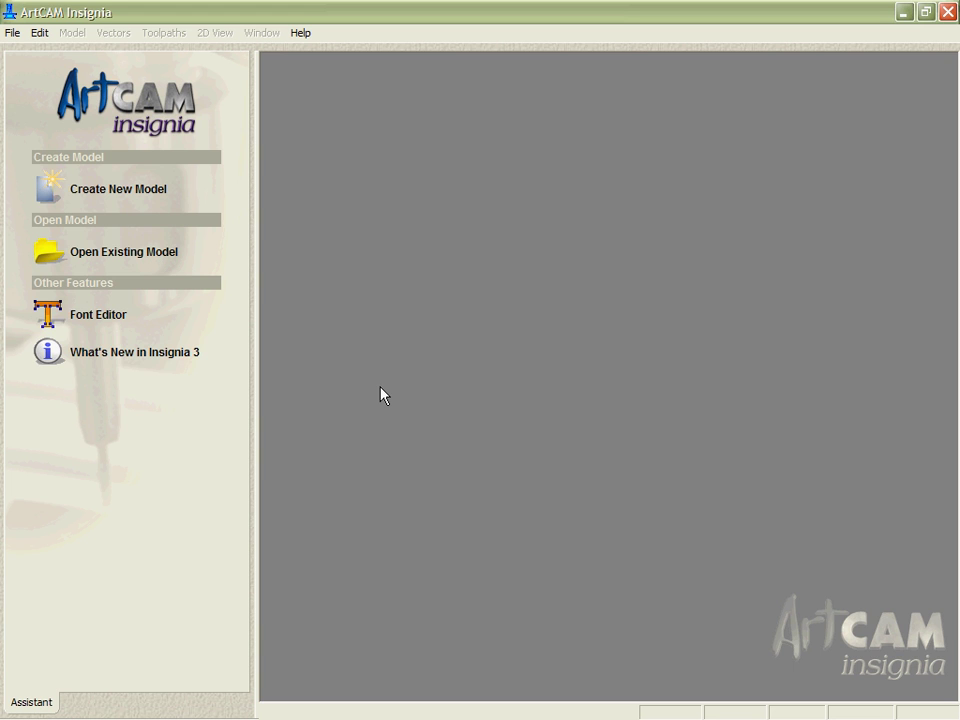
left_click(130, 300)
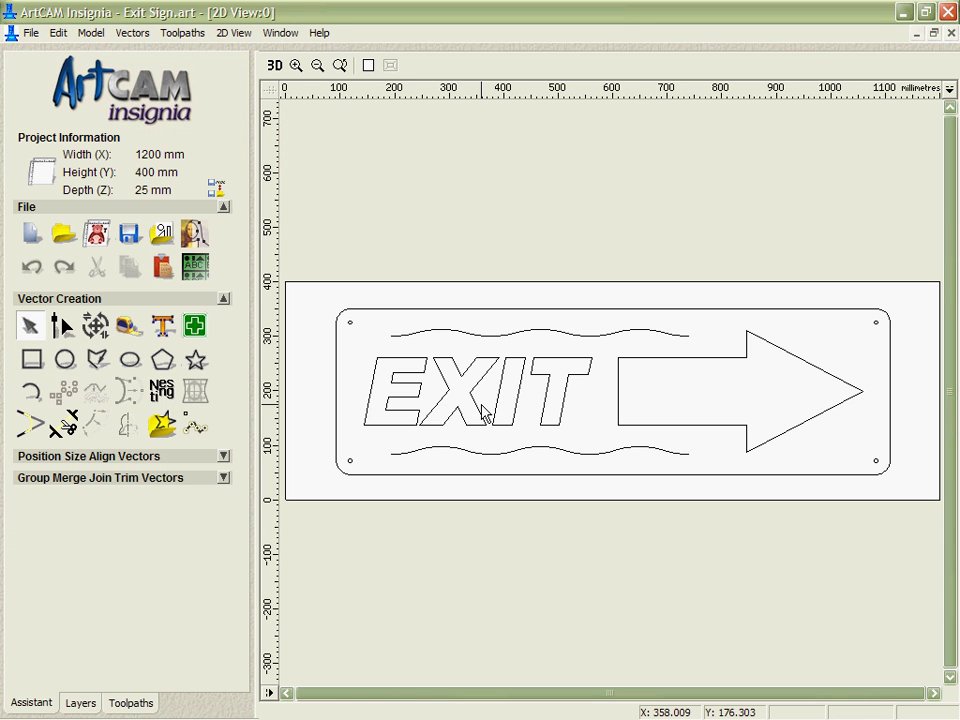
left_click(473, 391)
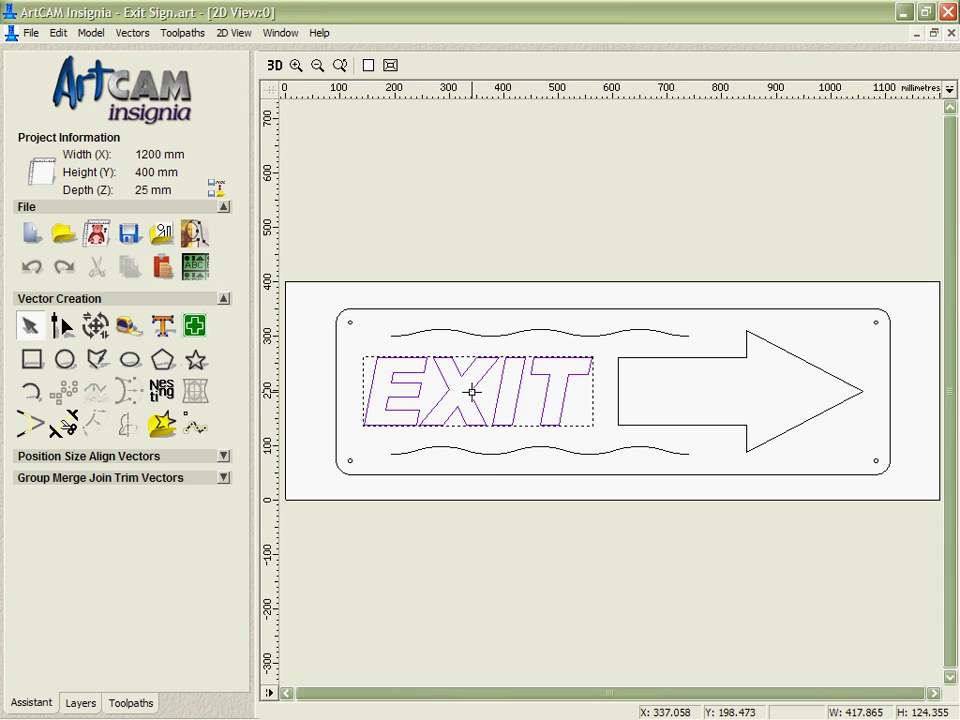
Calculate a female Inlay Pocket in the EXIT letters: 6 mm deep, 0.5 allowance, End Mill 6 mm
left_click(128, 703)
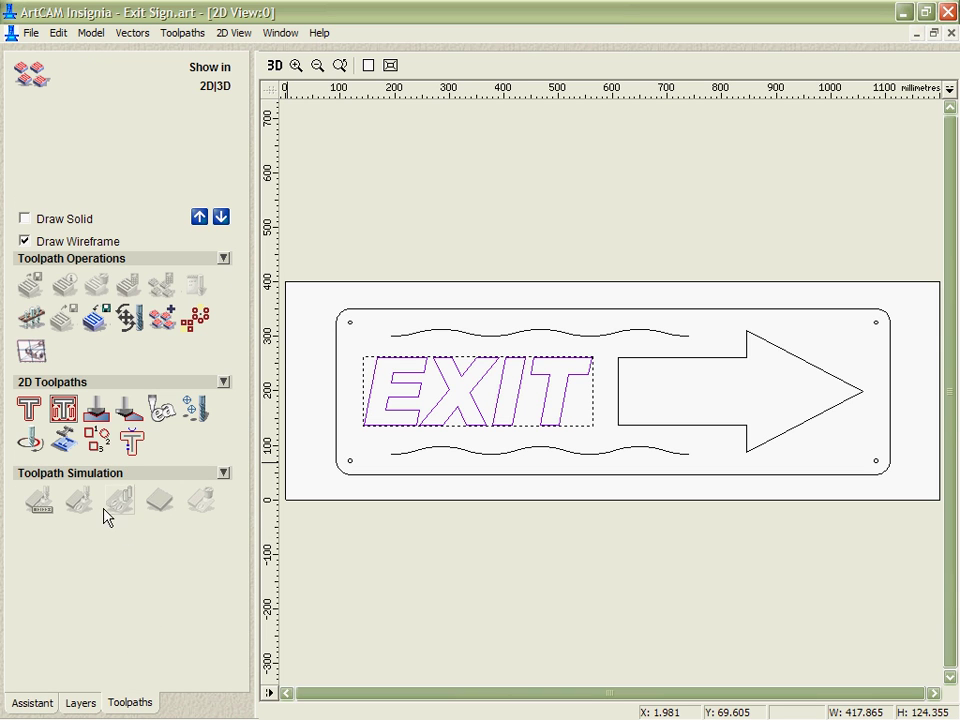
left_click(64, 444)
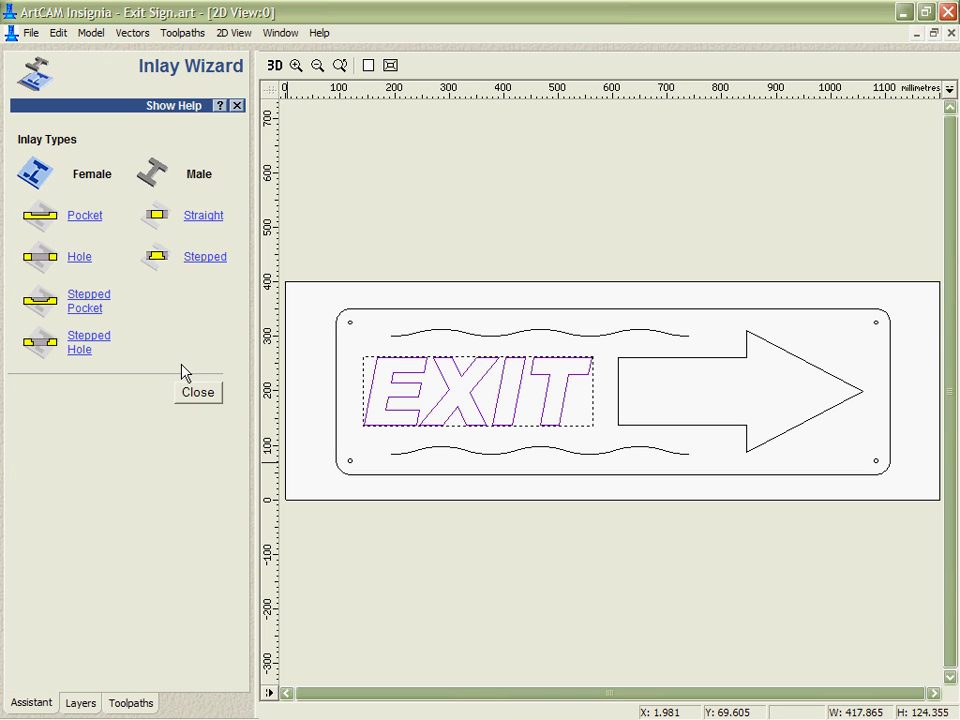
left_click(99, 219)
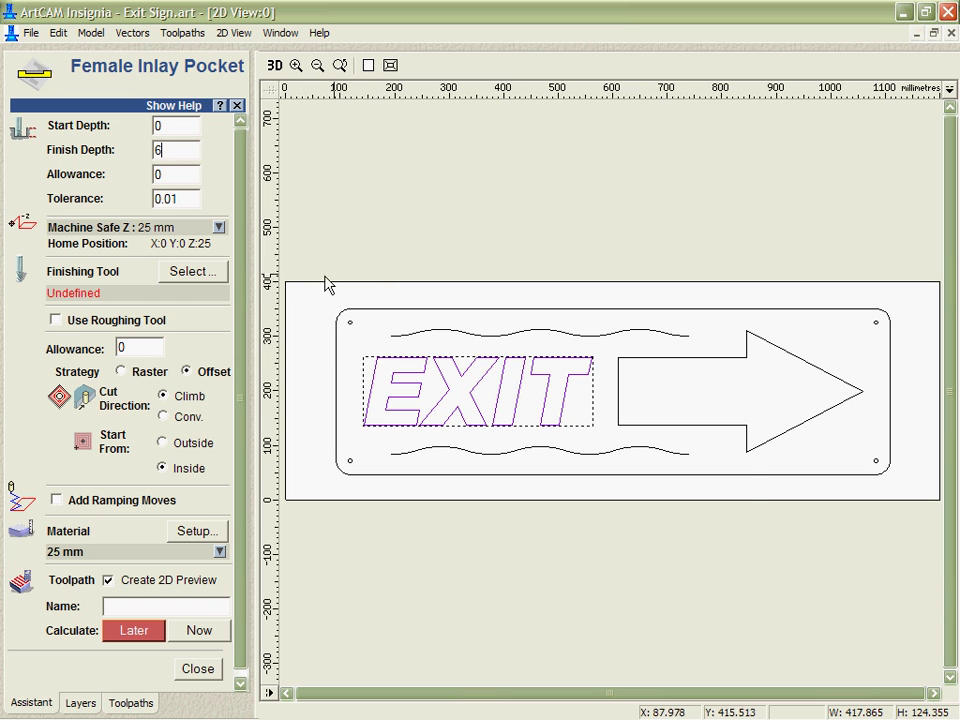
left_click(192, 271)
left_click(344, 332)
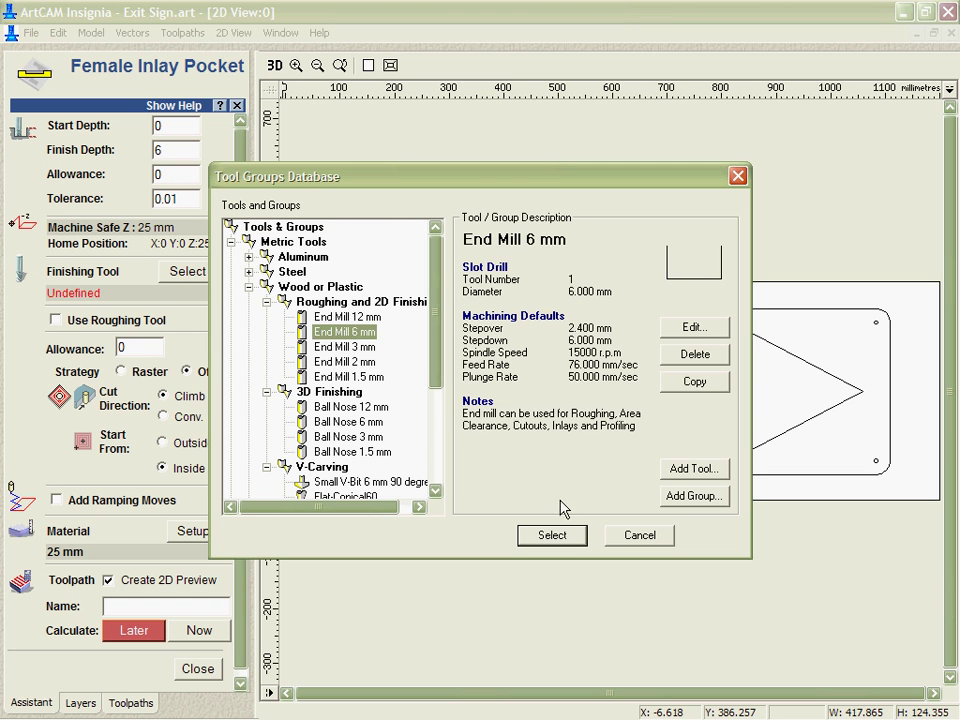
left_click(551, 535)
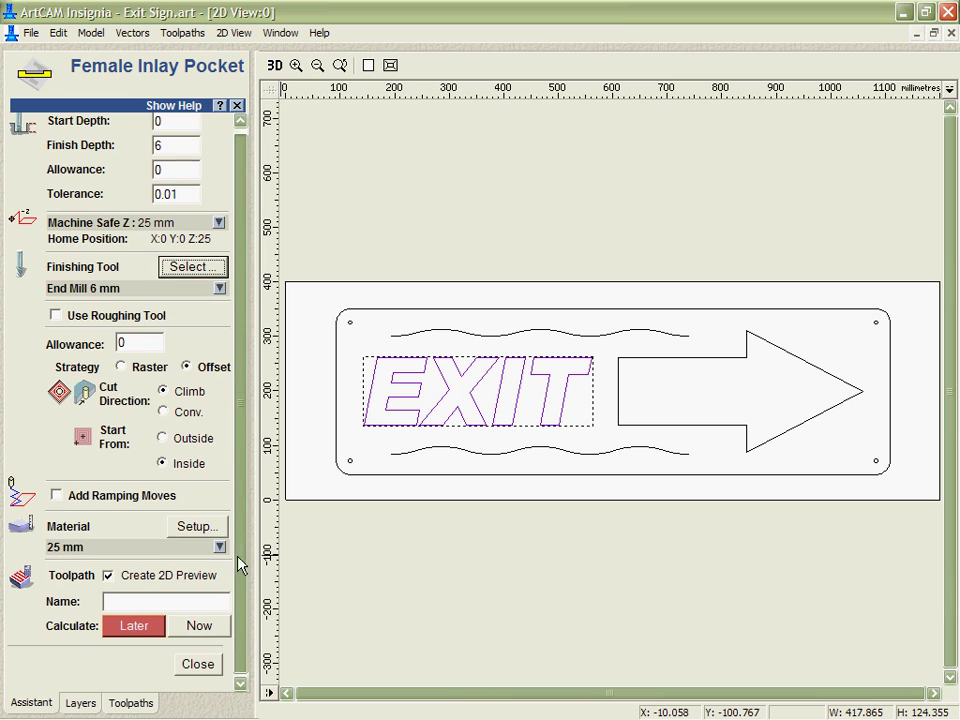
left_click(177, 167)
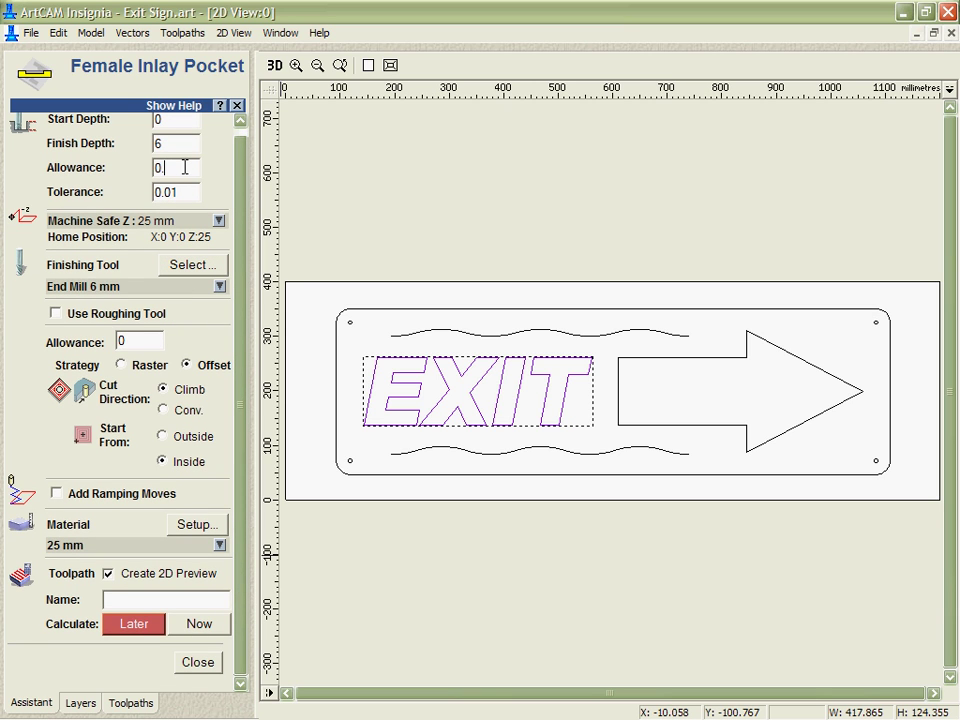
left_click(212, 626)
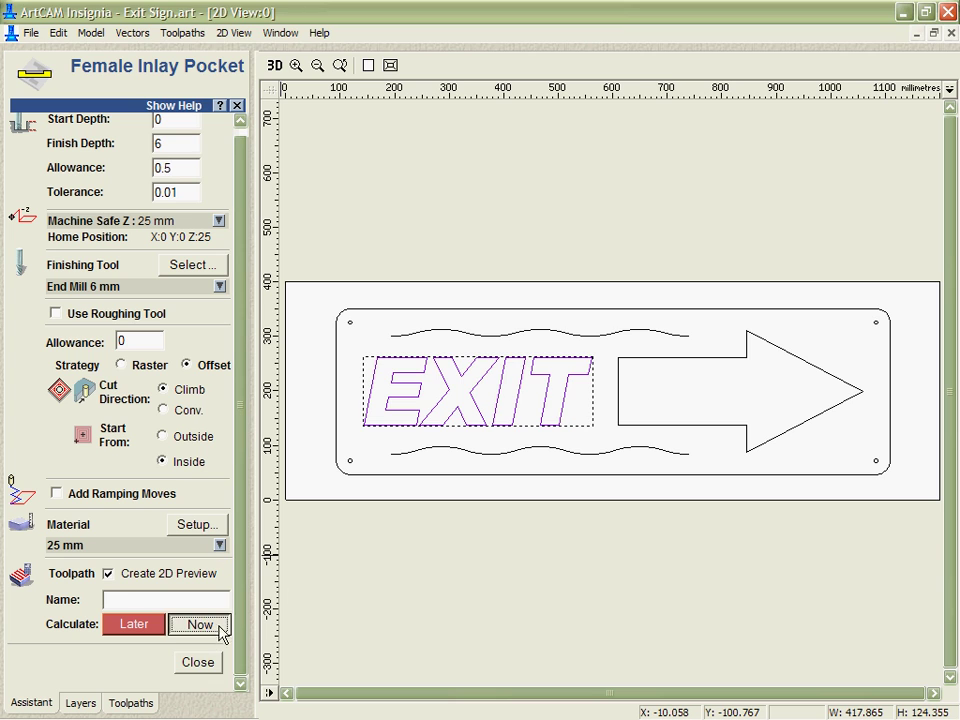
left_click(191, 665)
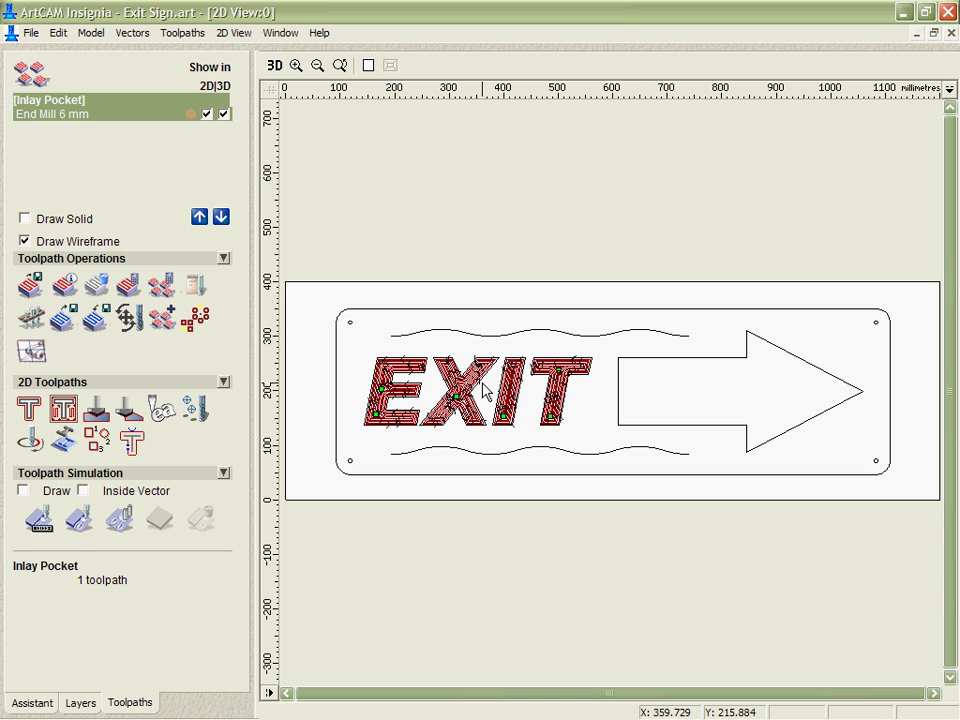
Simulate the Inlay Pocket in 3D, zoom in to inspect the recessed EXIT, then return to 2D
left_click(274, 65)
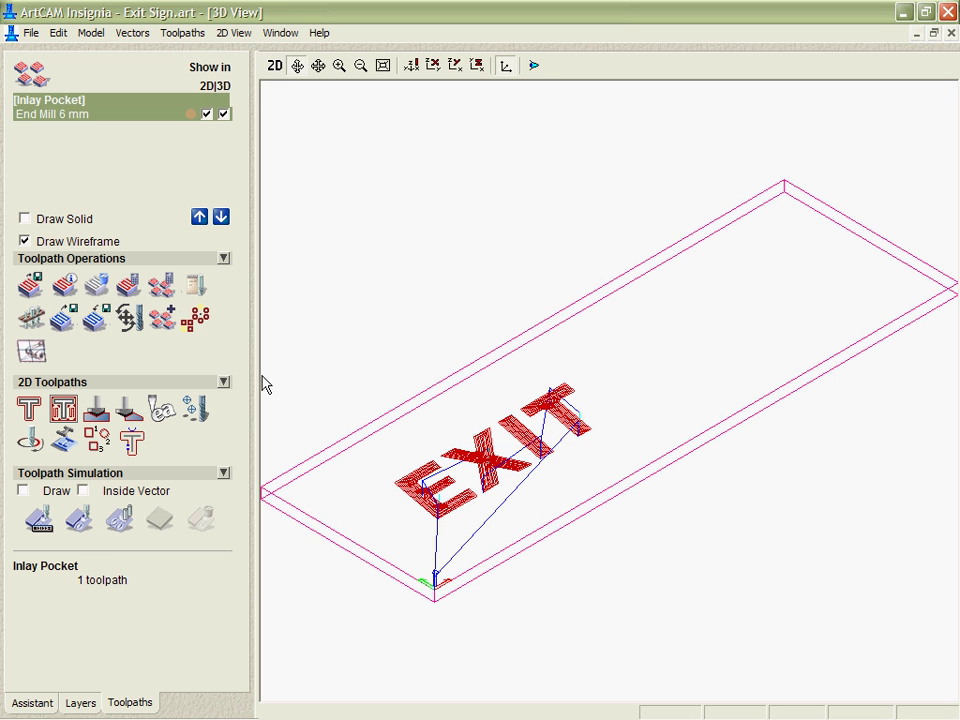
left_click(85, 520)
mouse_move(692, 454)
right_mouse_down()
mouse_move(675, 446)
mouse_move(563, 565)
mouse_move(480, 506)
mouse_move(471, 478)
mouse_move(549, 418)
mouse_move(692, 362)
right_mouse_up()
right_click_drag(634, 527, 750, 407)
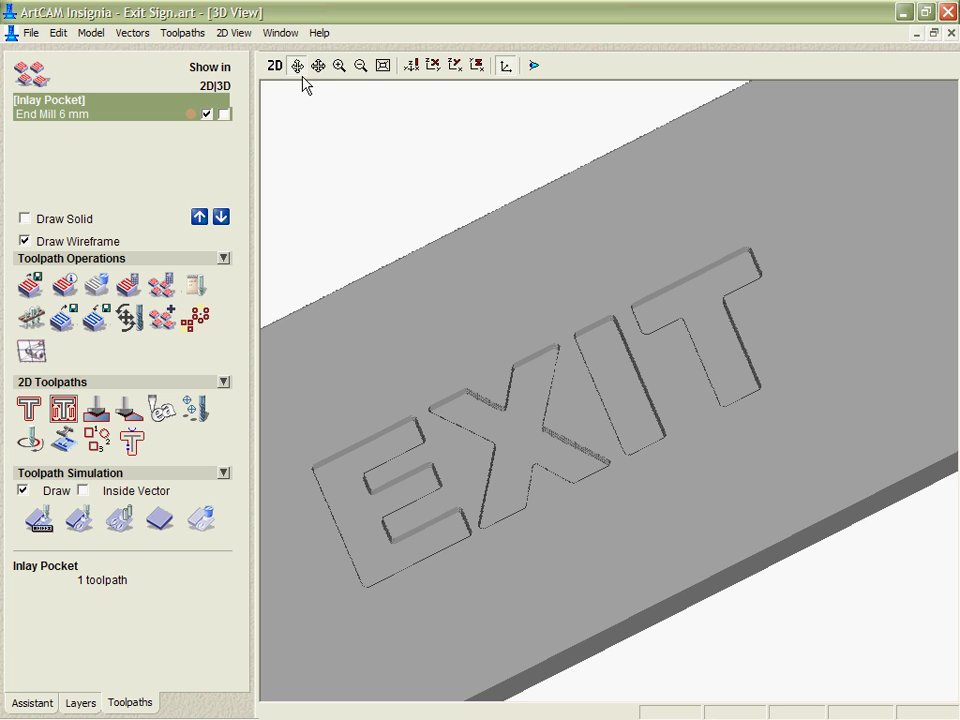
left_click(411, 65)
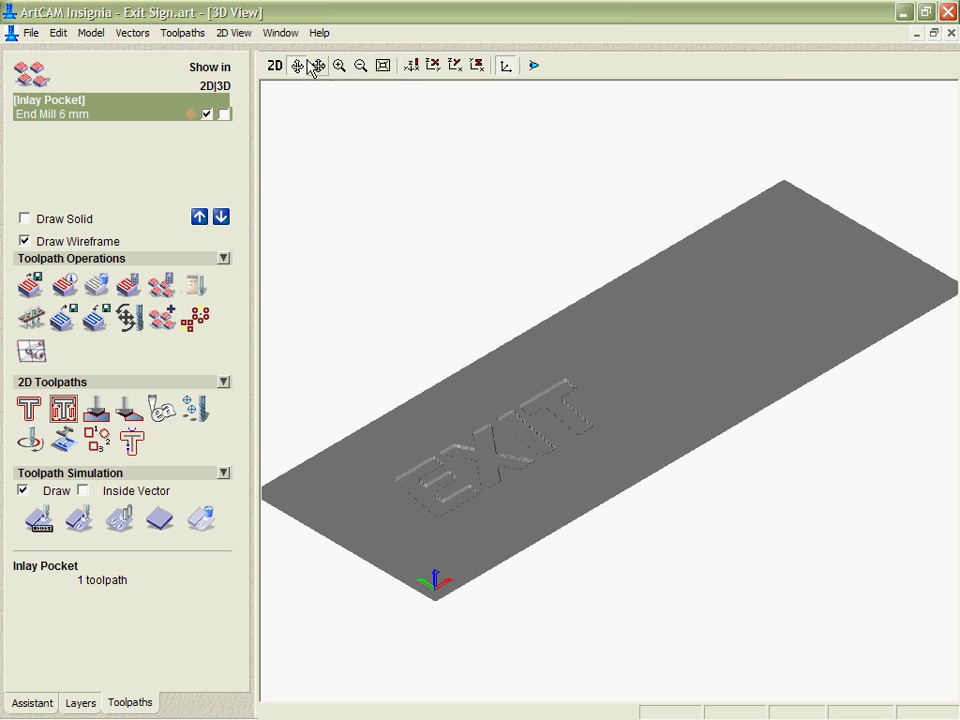
left_click(276, 66)
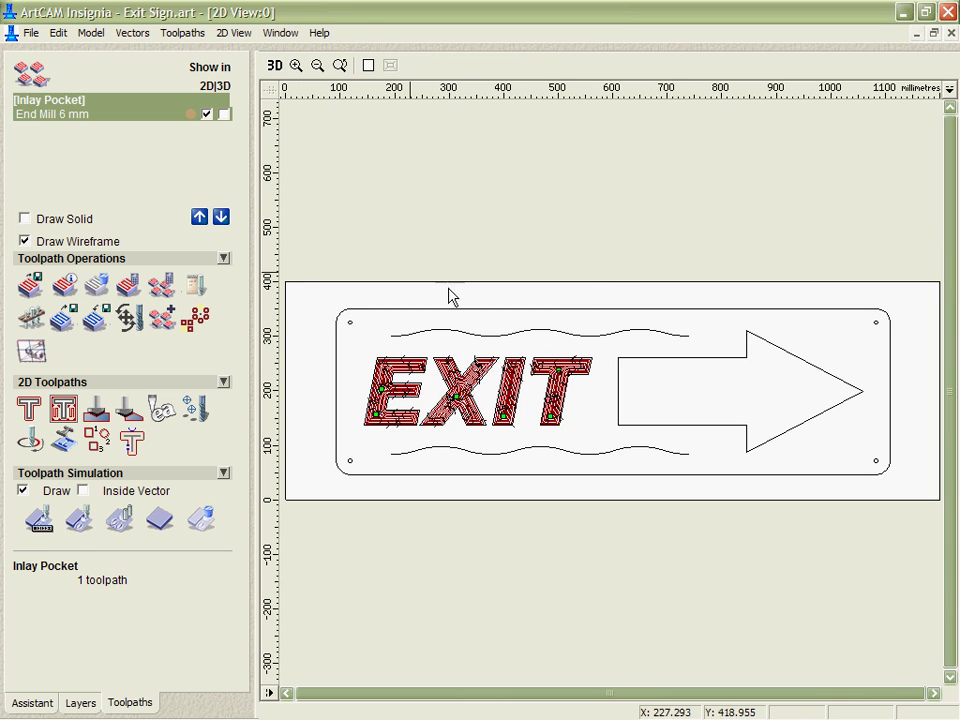
Select the arrow and add End Mill 12 mm and End Mill 3 mm as clearance tools
left_click(626, 358)
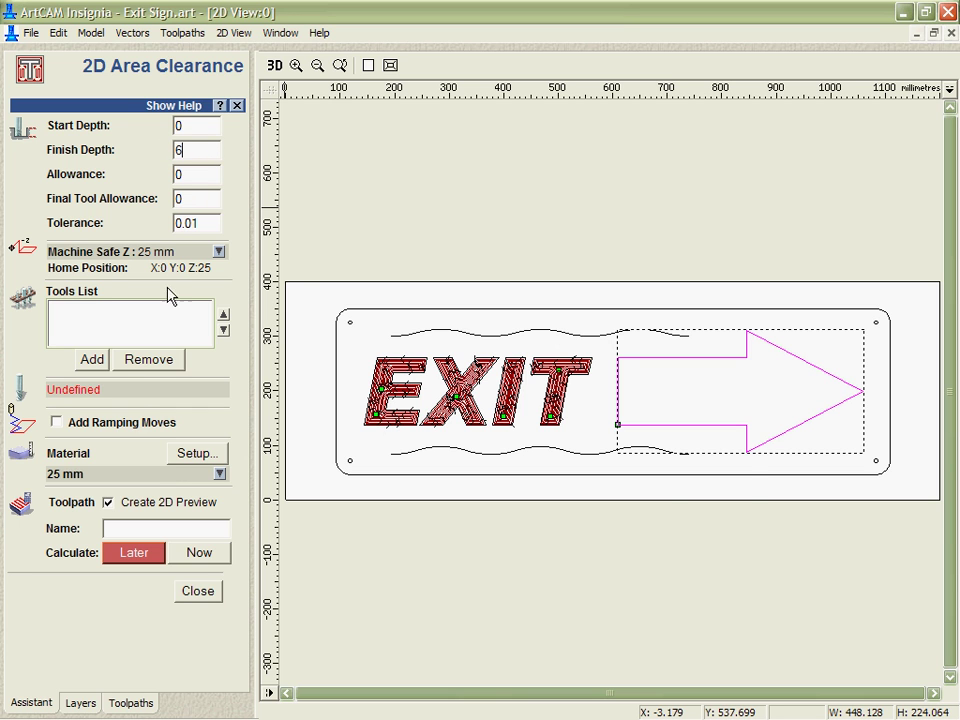
left_click(90, 358)
left_click(350, 317)
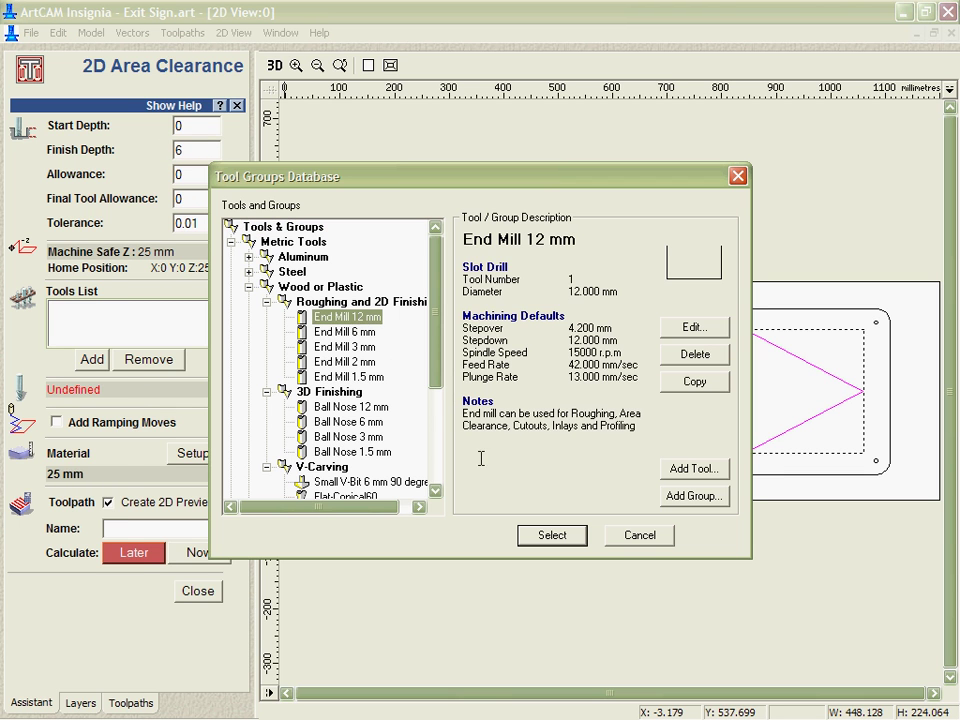
left_click(551, 536)
left_click(82, 360)
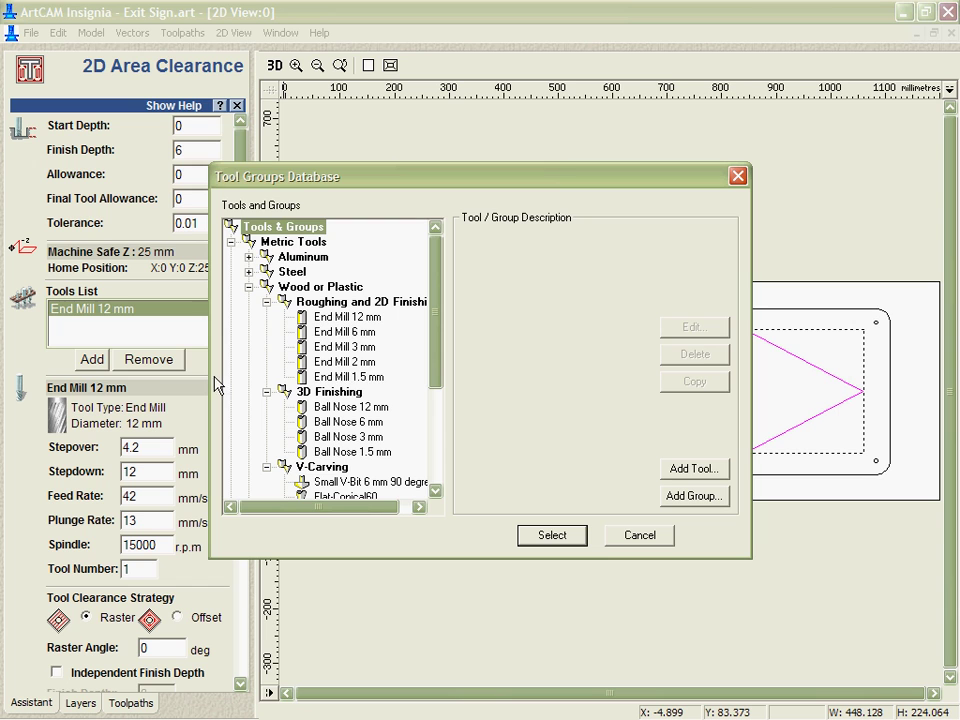
left_click(345, 347)
left_click(551, 538)
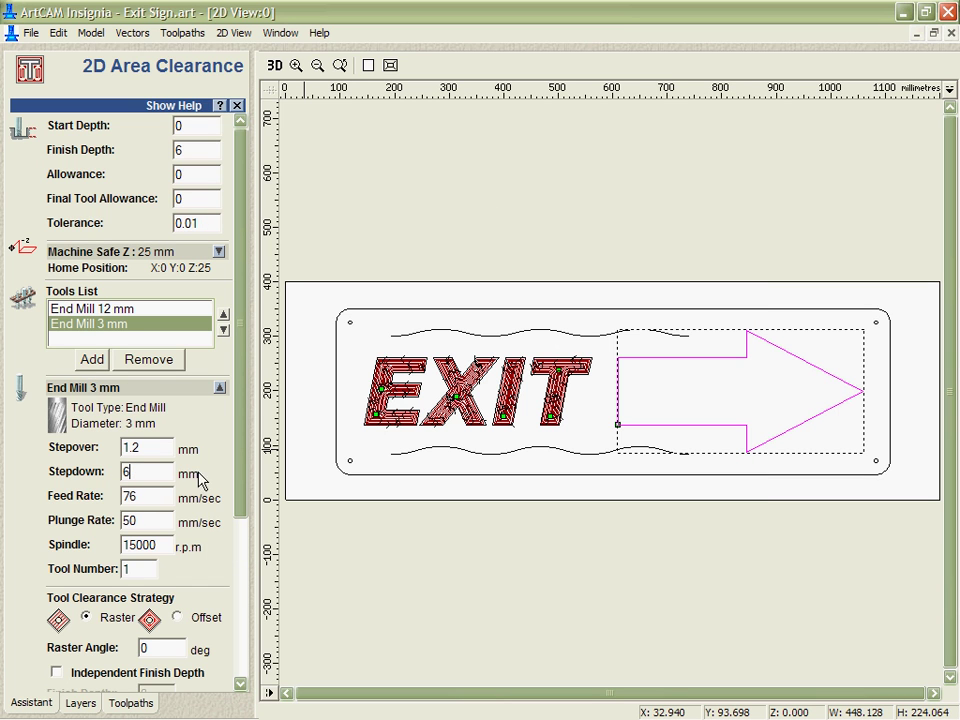
Switch to Offset clearing, calculate the Area Clear toolpath, and inspect it at the arrow tip
scroll(232, 410, "down", 5)
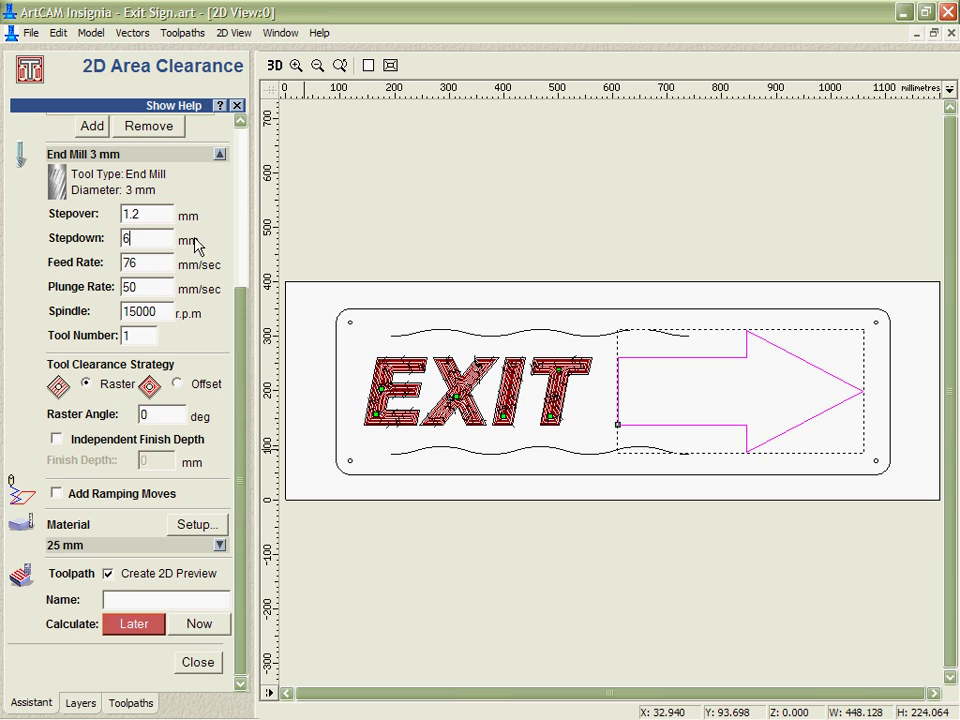
left_click(177, 384)
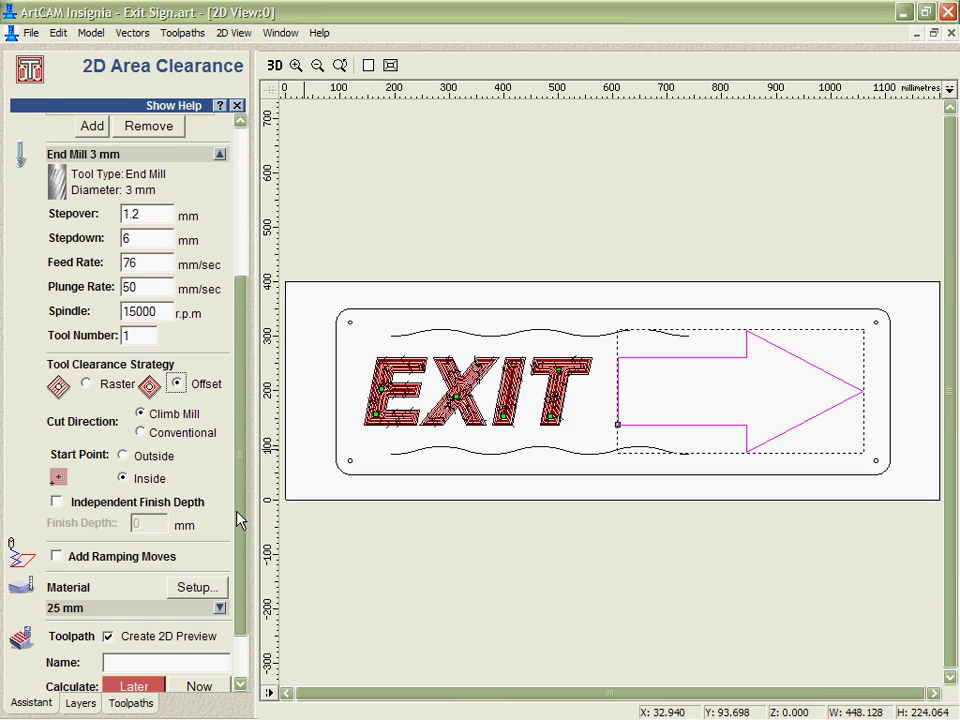
scroll(240, 540, "down", 2)
left_click(199, 624)
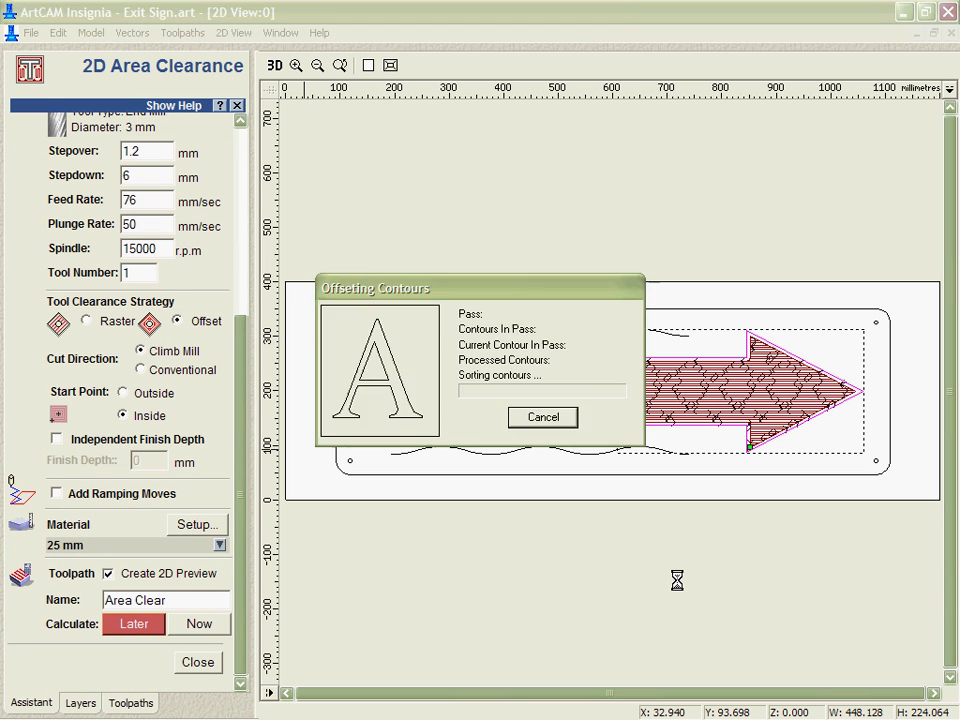
left_click(296, 65)
left_click_drag(742, 331, 786, 394)
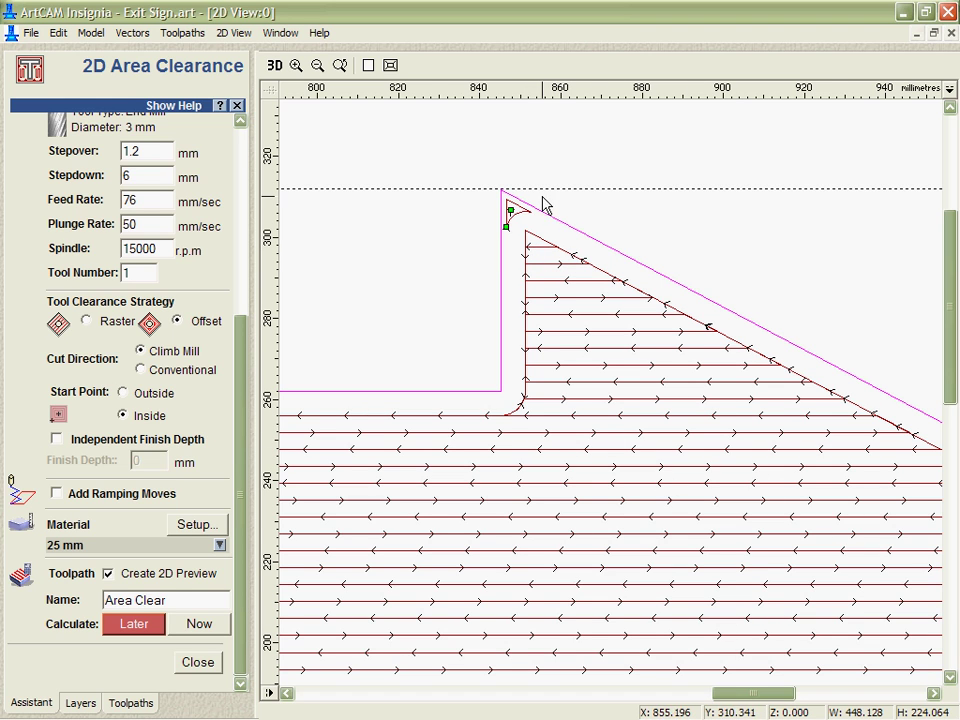
left_click(218, 662)
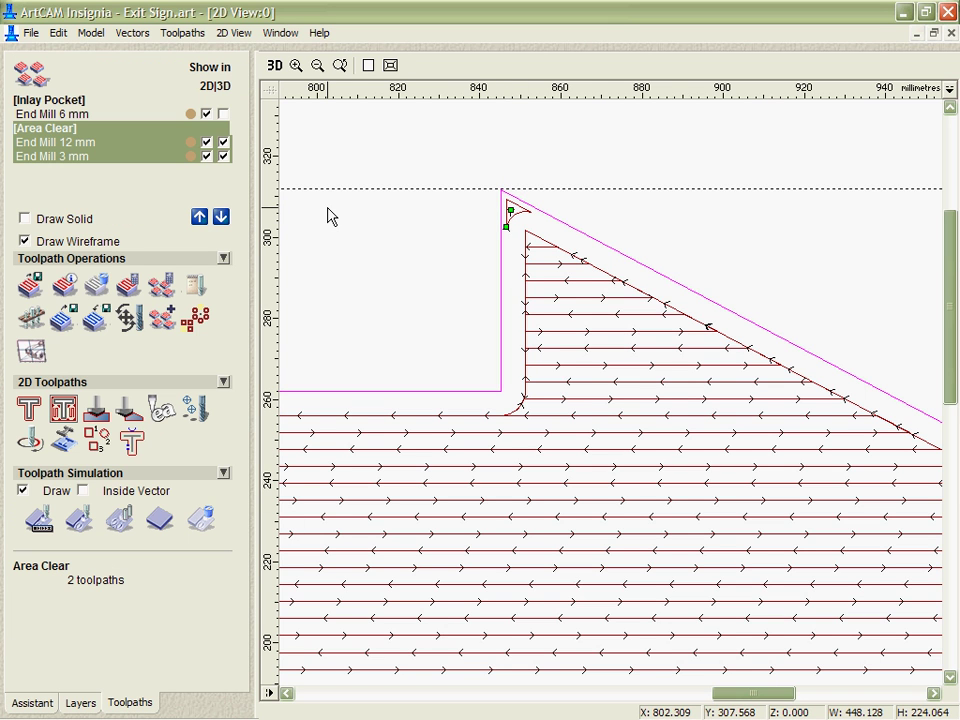
Simulate the 12 mm and 3 mm Area Clear passes in 3D, then return to the full 2D sign
left_click(274, 65)
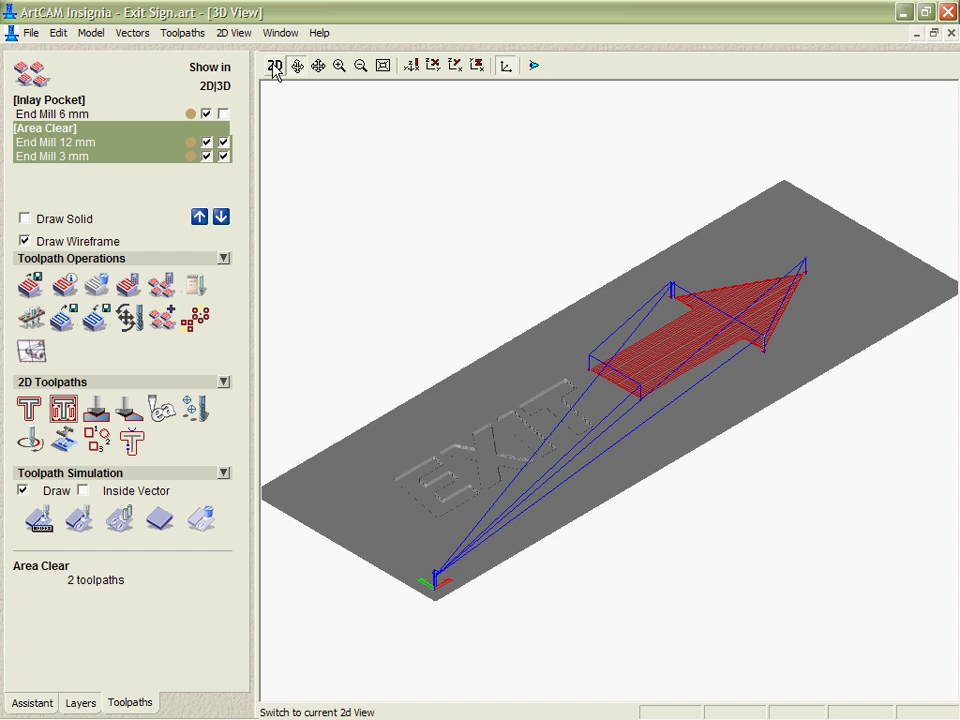
scroll(747, 400, "up", 5)
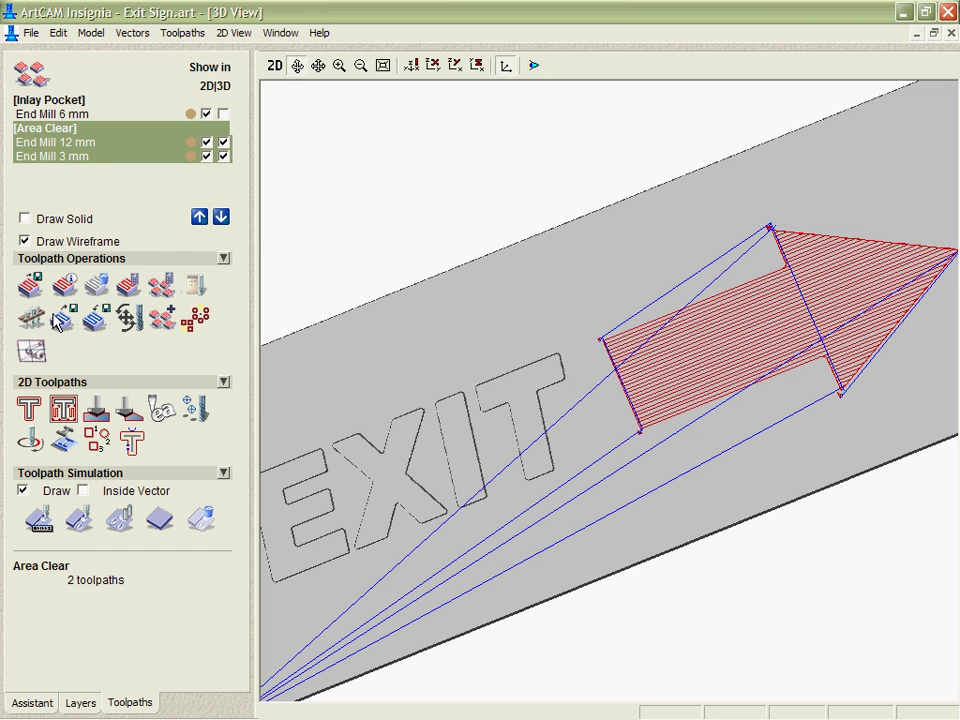
left_click(74, 520)
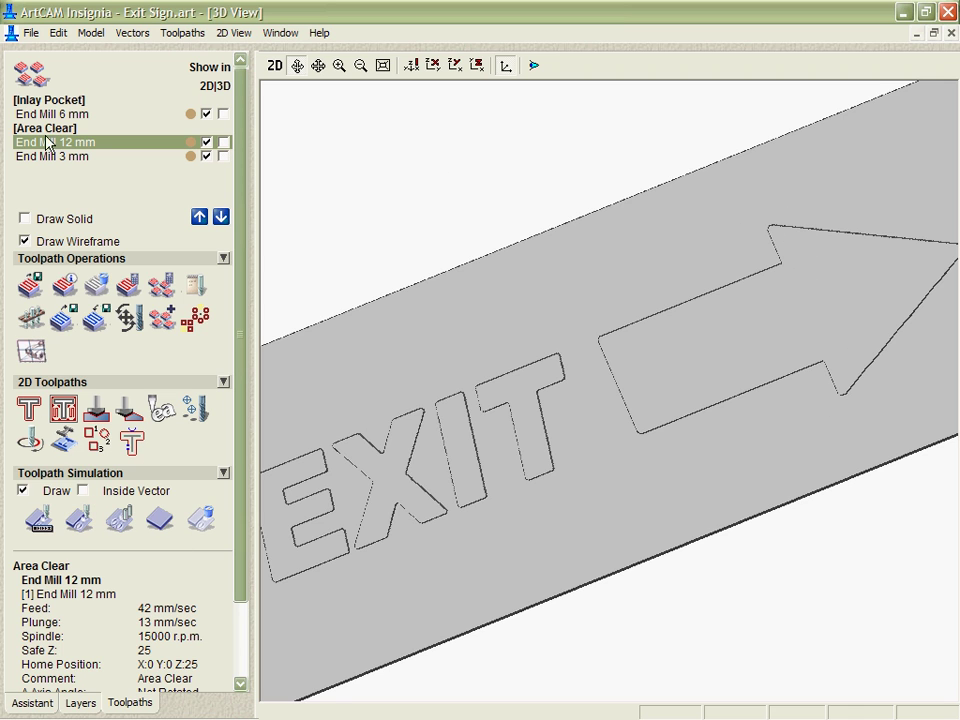
key("Down")
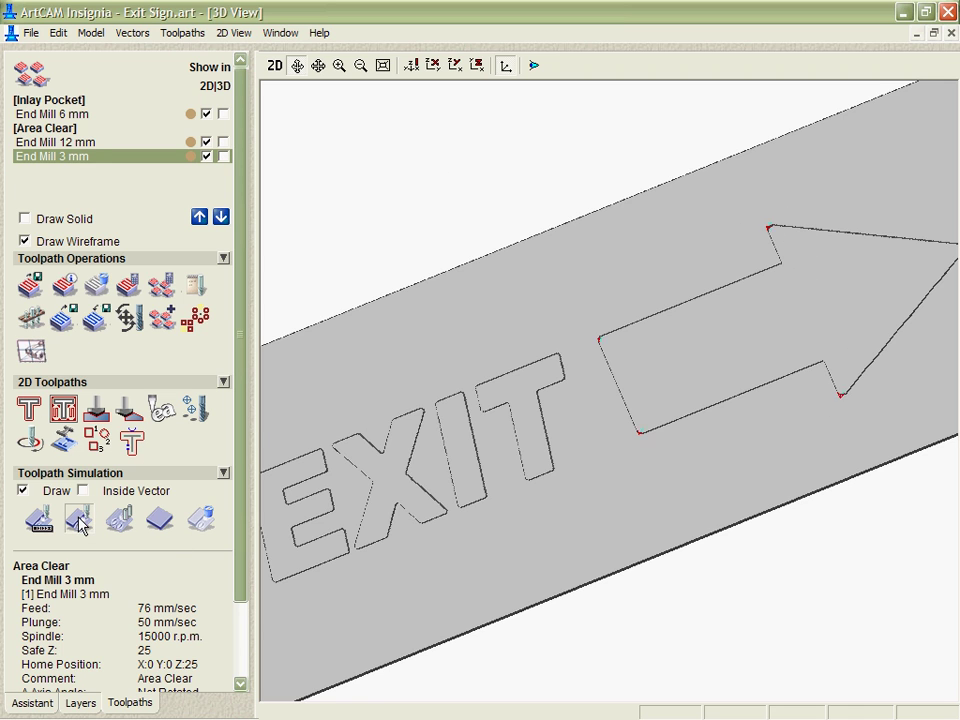
left_click(80, 520)
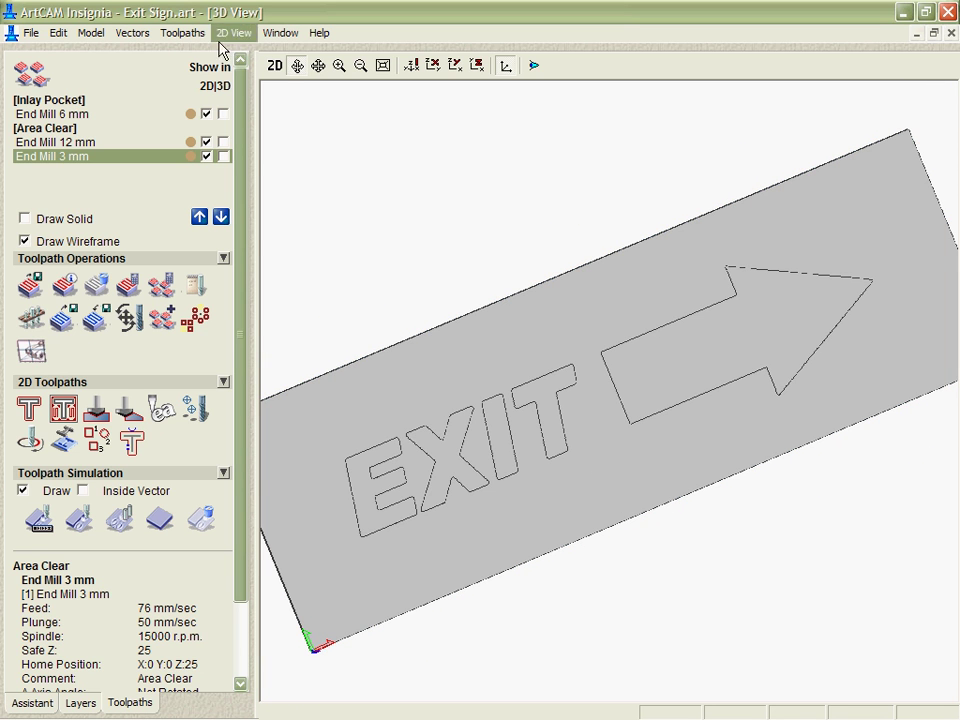
left_click(273, 65)
left_click(368, 66)
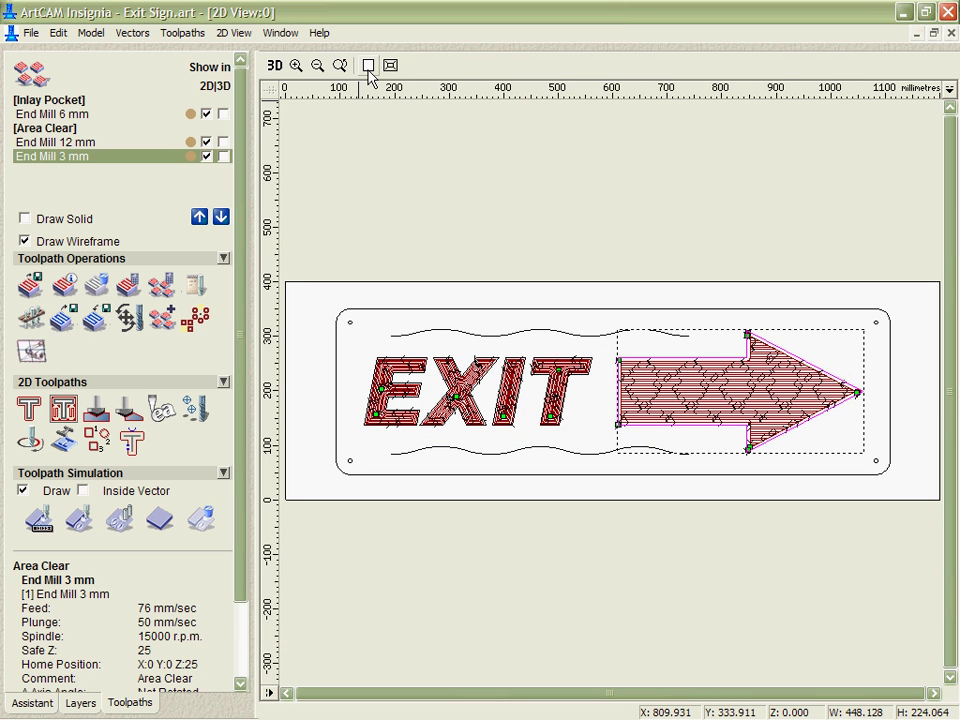
Select both wavy lines and calculate a 3 mm deep Machine Vectors toolpath with Ball Nose 12 mm
left_click(456, 336)
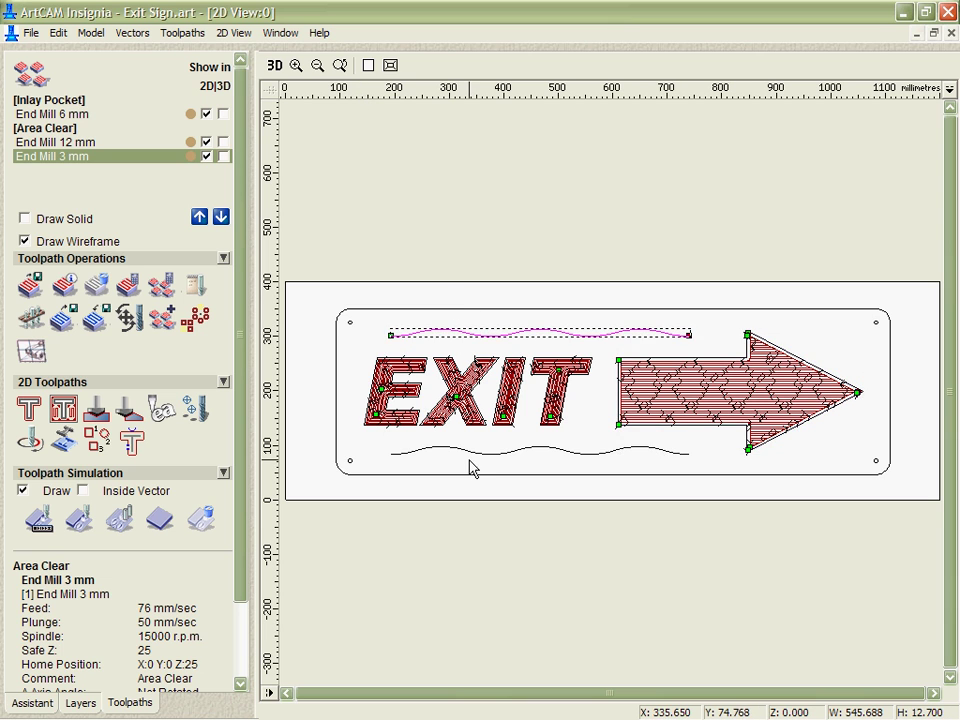
left_click(467, 451, "shift")
left_click(29, 409)
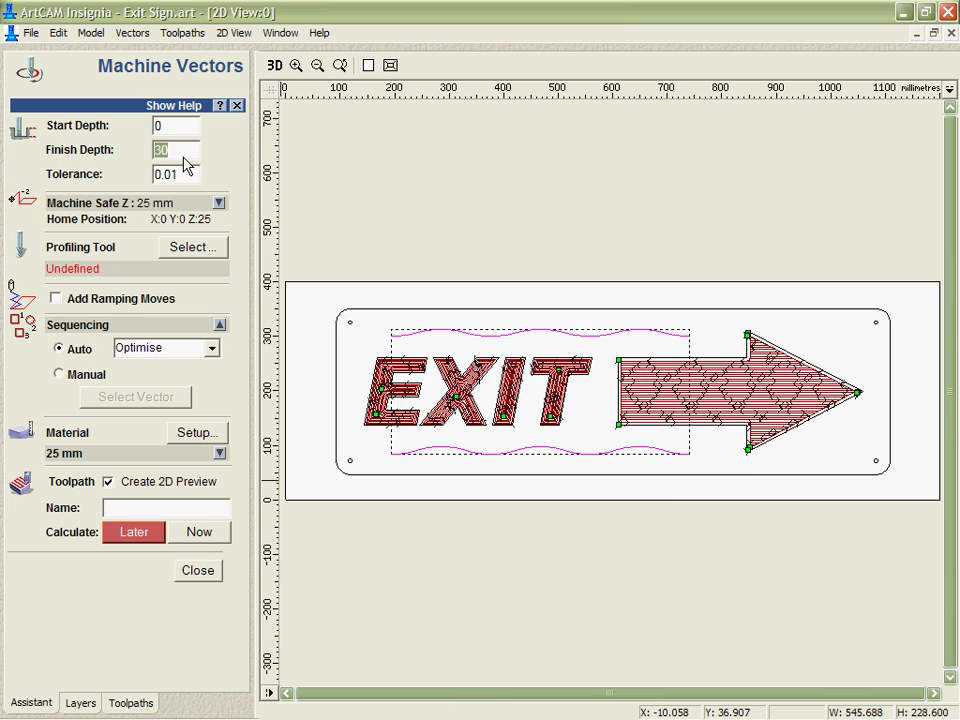
left_click(201, 249)
left_click(347, 318)
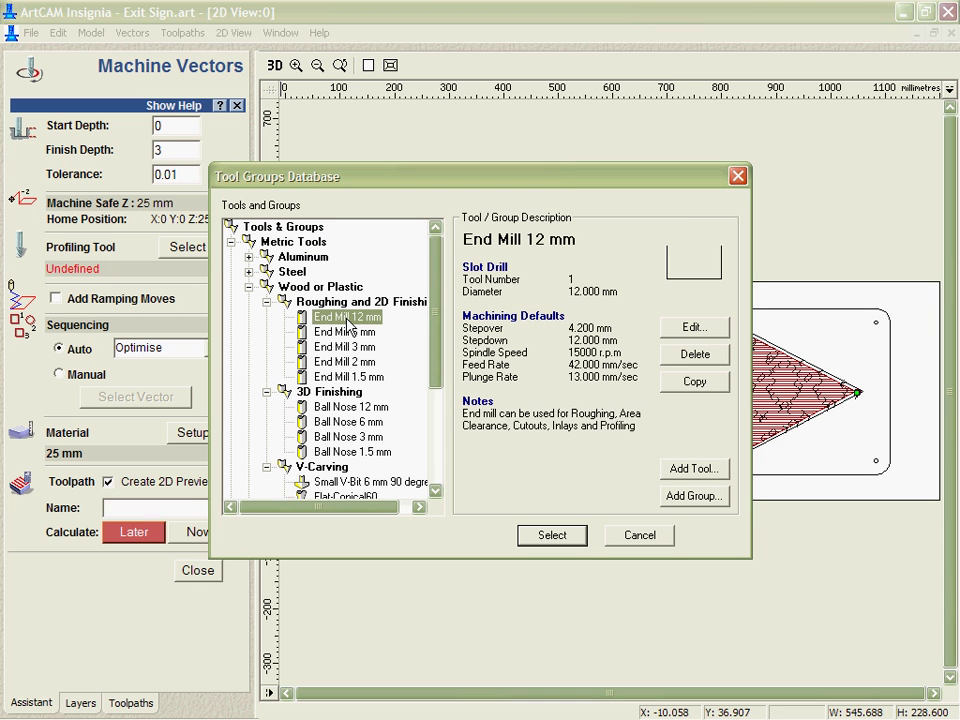
left_click(350, 406)
left_click(556, 536)
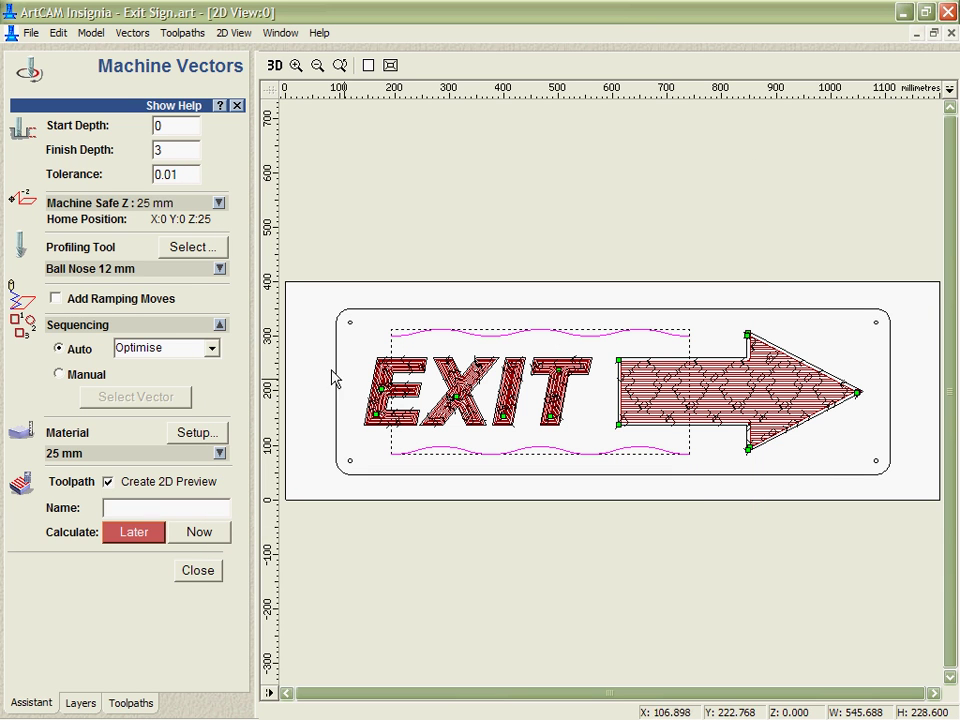
left_click(217, 530)
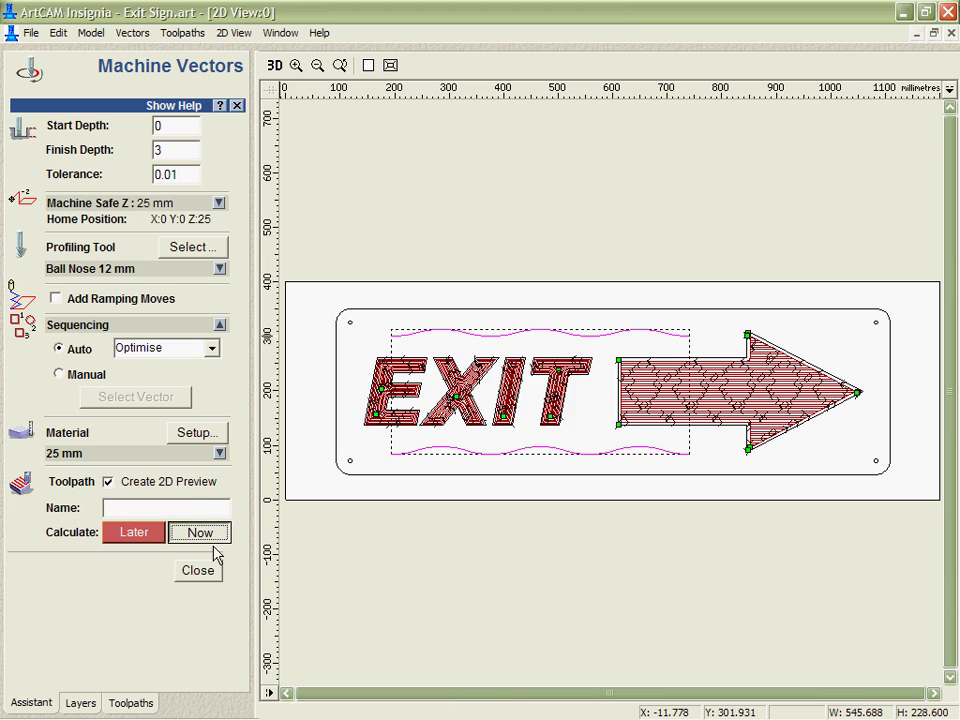
left_click(200, 572)
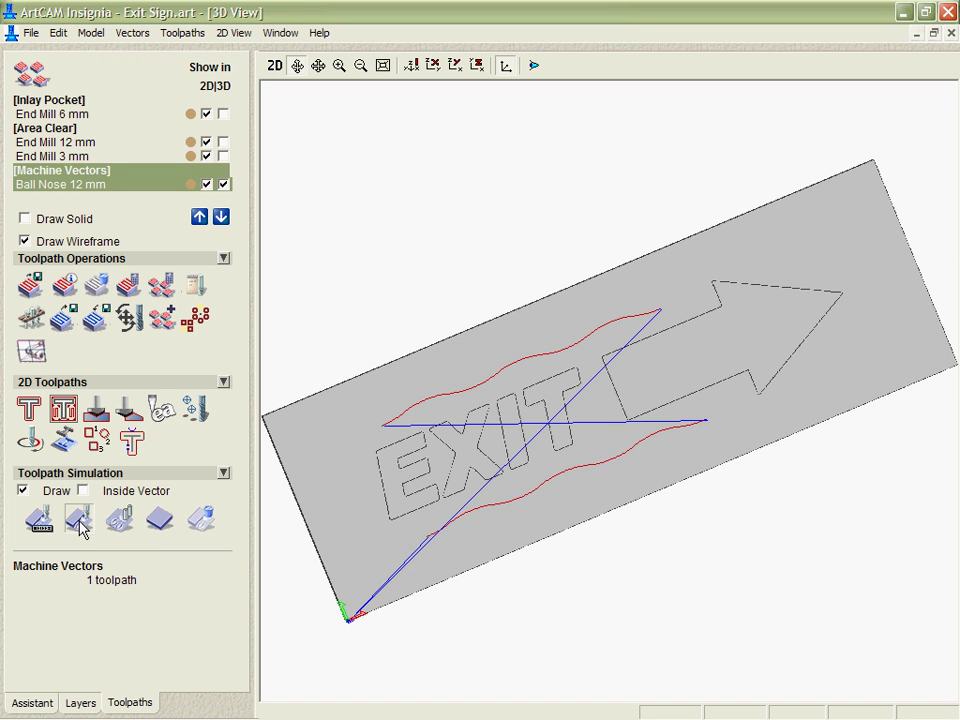
Simulate the wave grooves, then back in 2D select the mounting holes on both edges
left_click(80, 520)
scroll(597, 420, "up", 5)
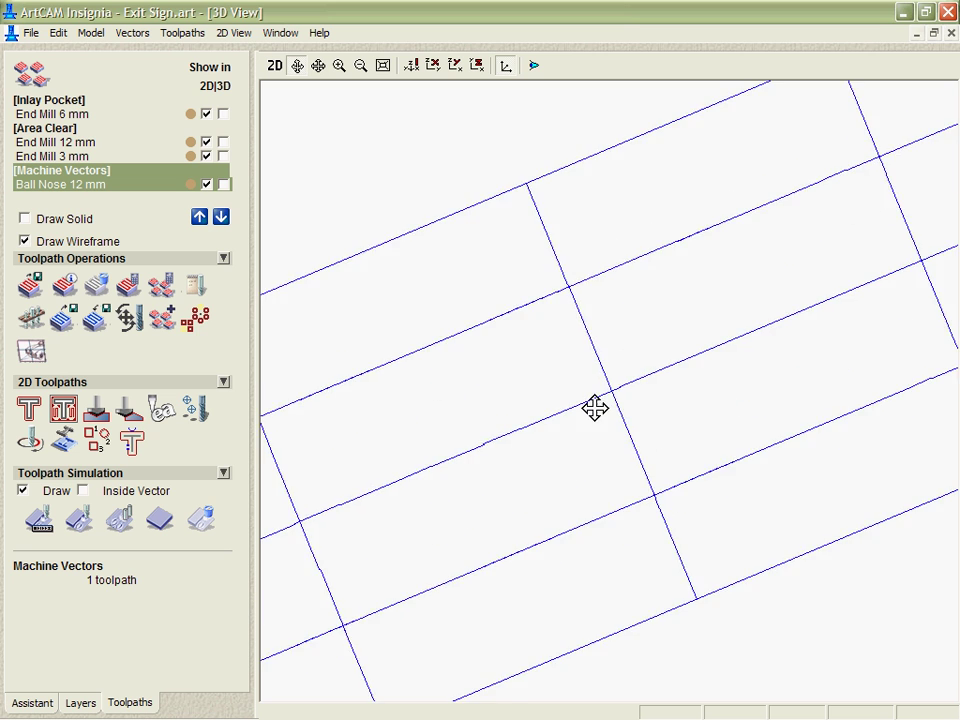
scroll(595, 408, "down", 5)
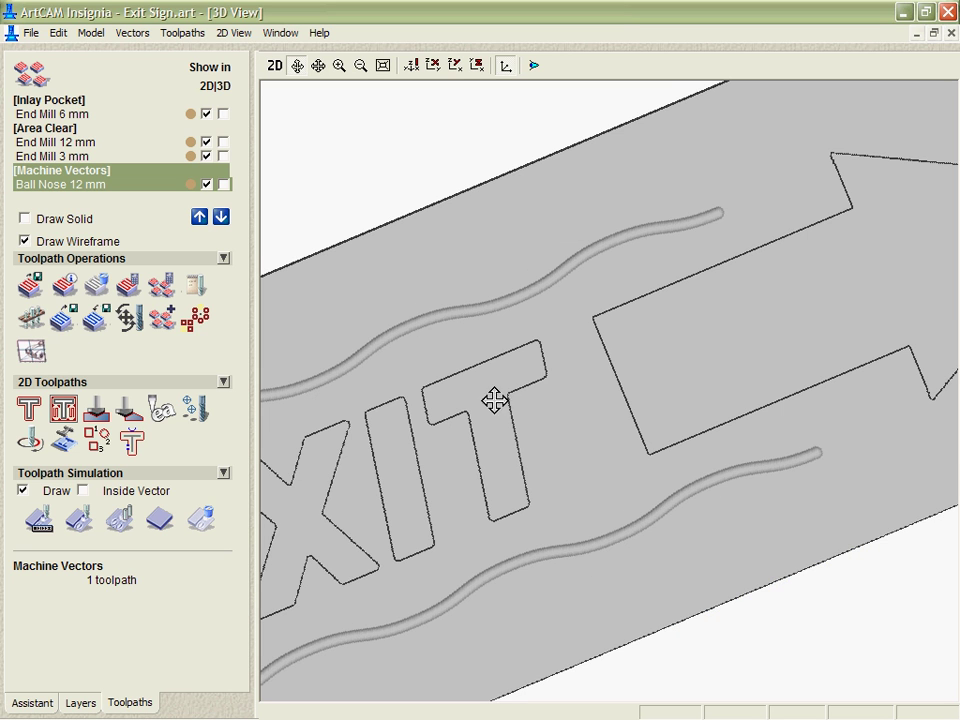
scroll(494, 400, "down", 3)
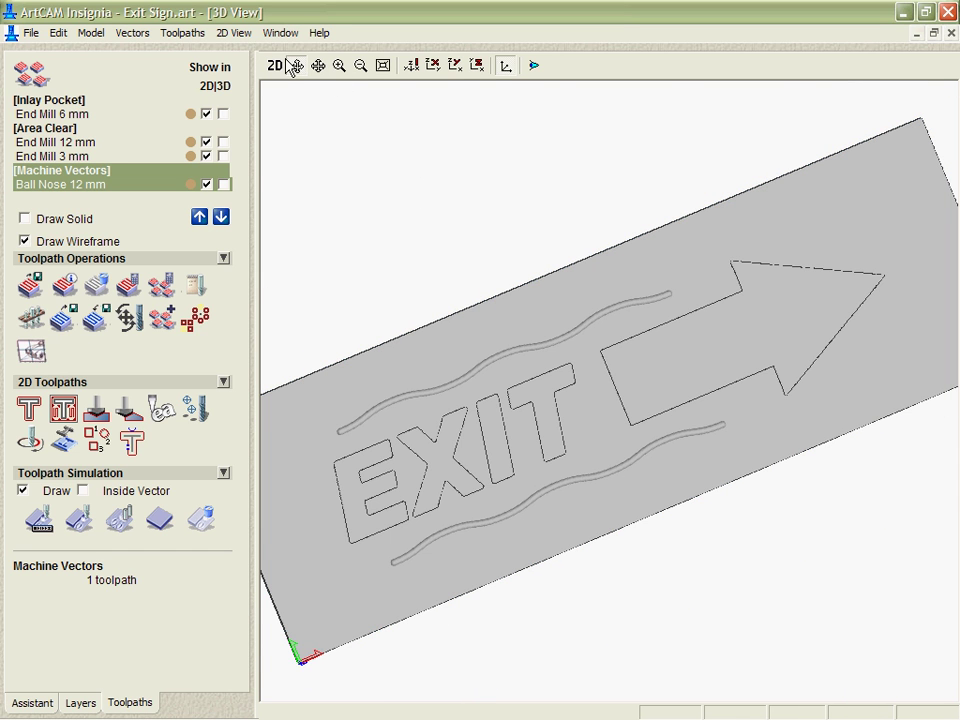
left_click(276, 66)
left_click_drag(330, 272, 375, 497)
left_click_drag(866, 276, 915, 523, "shift")
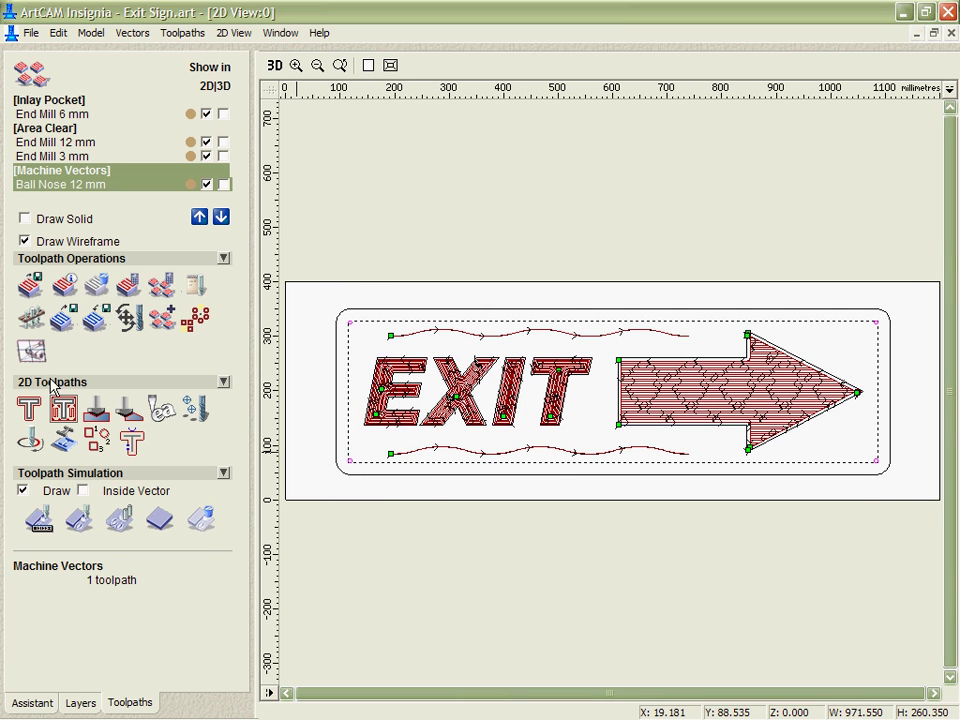
Calculate a Drilling toolpath for the mounting holes with End Mill 3 mm and zoom into a corner hole
left_click(201, 408)
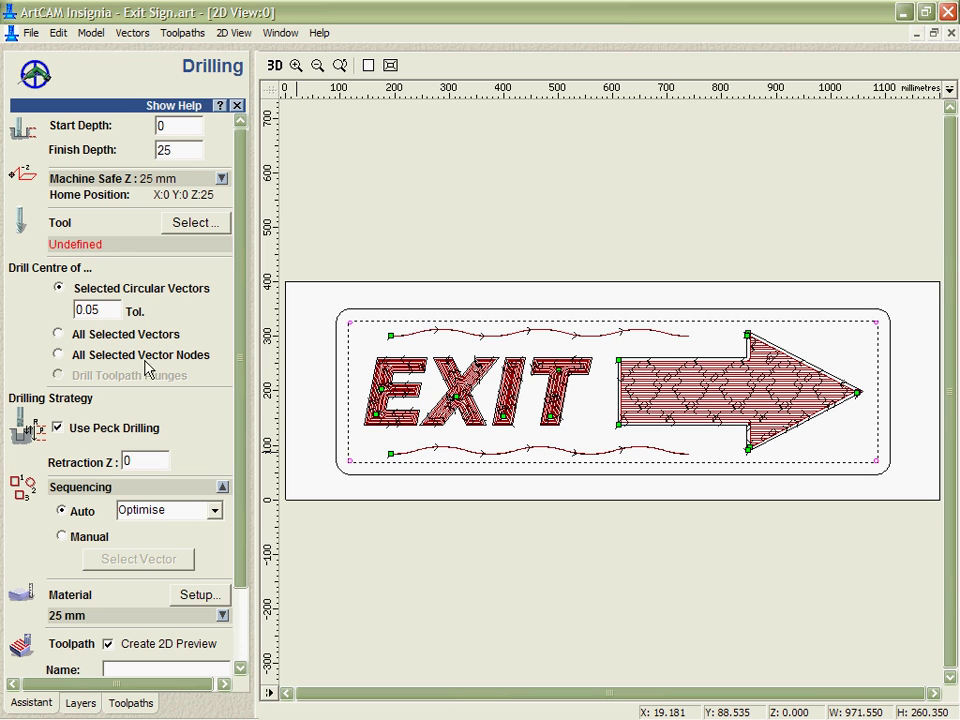
left_click(190, 222)
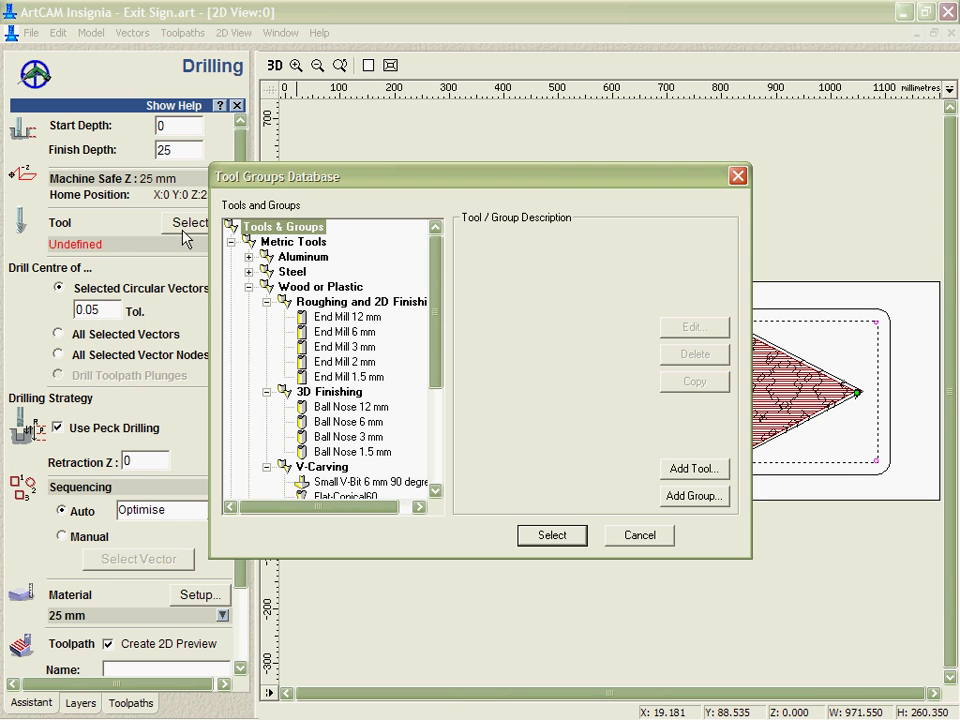
left_click(343, 346)
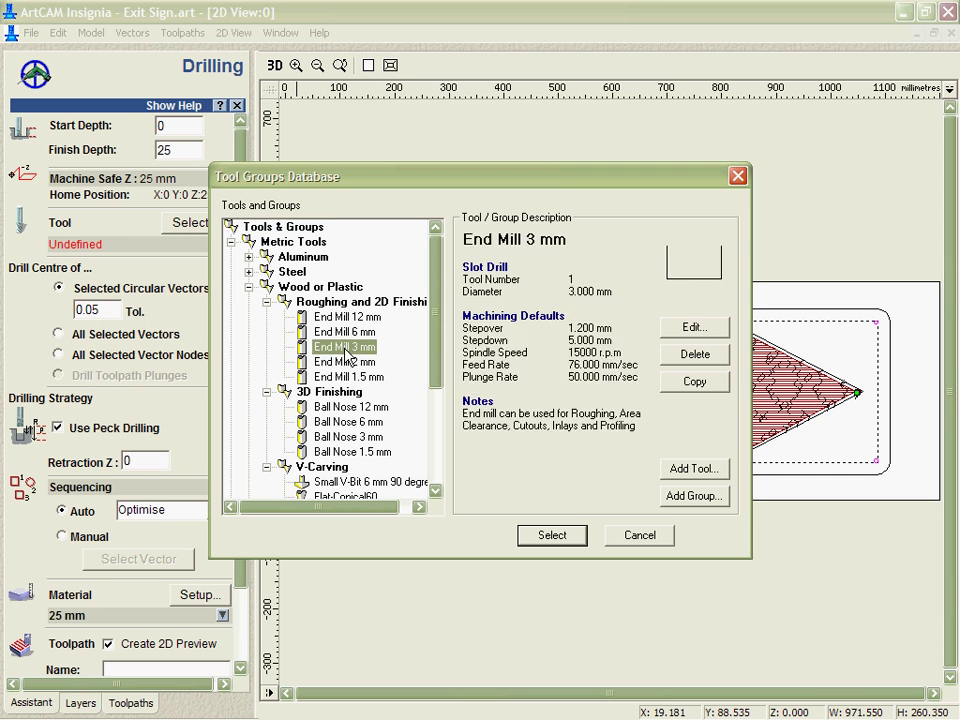
left_click(545, 535)
scroll(247, 403, "down", 3)
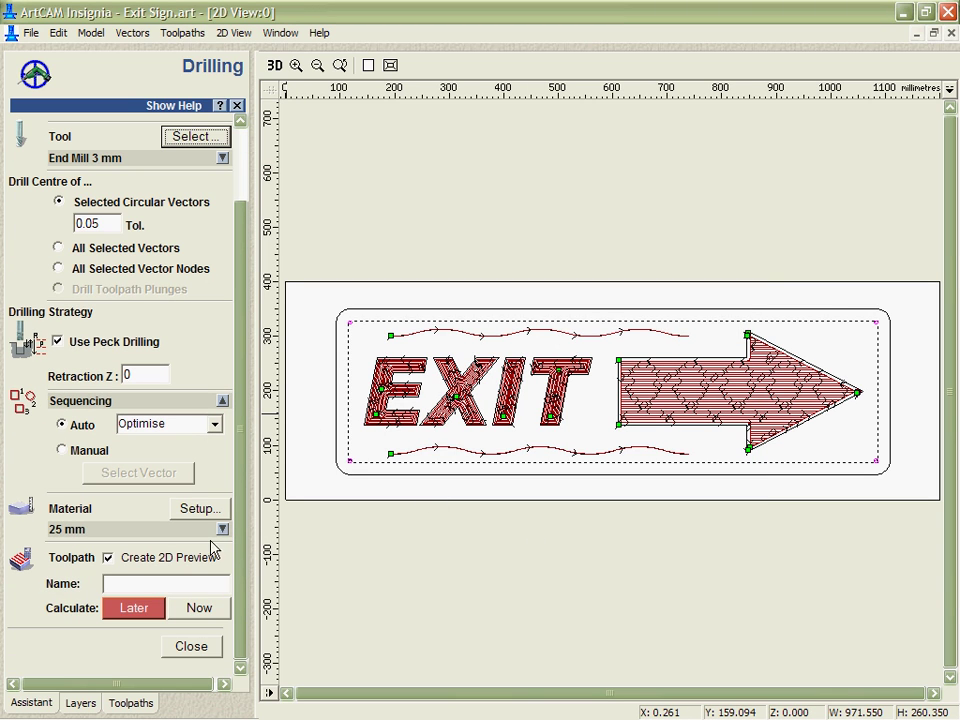
left_click(199, 608)
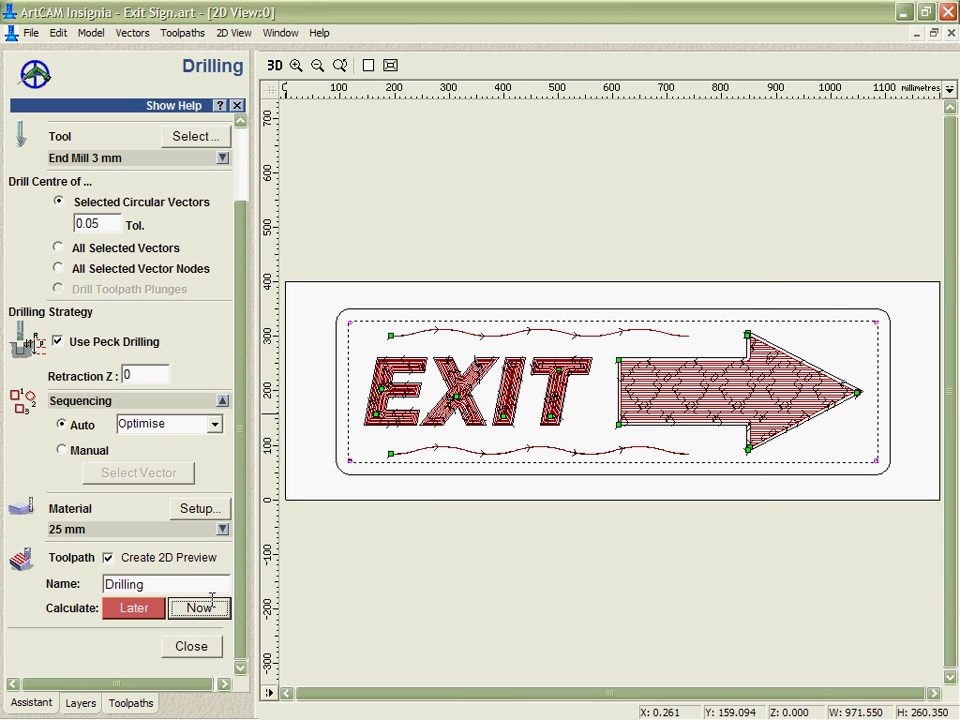
left_click(296, 65)
left_click_drag(336, 310, 364, 350)
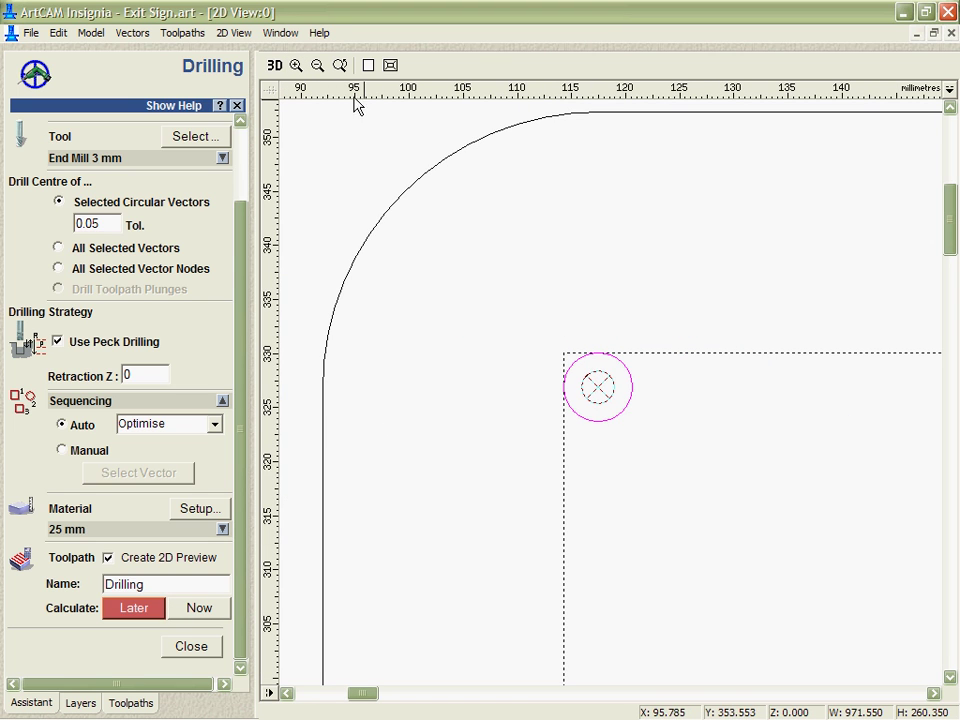
Close the Drilling settings, rotate the 3D sign to inspect the holes, then return to 2D
left_click(276, 65)
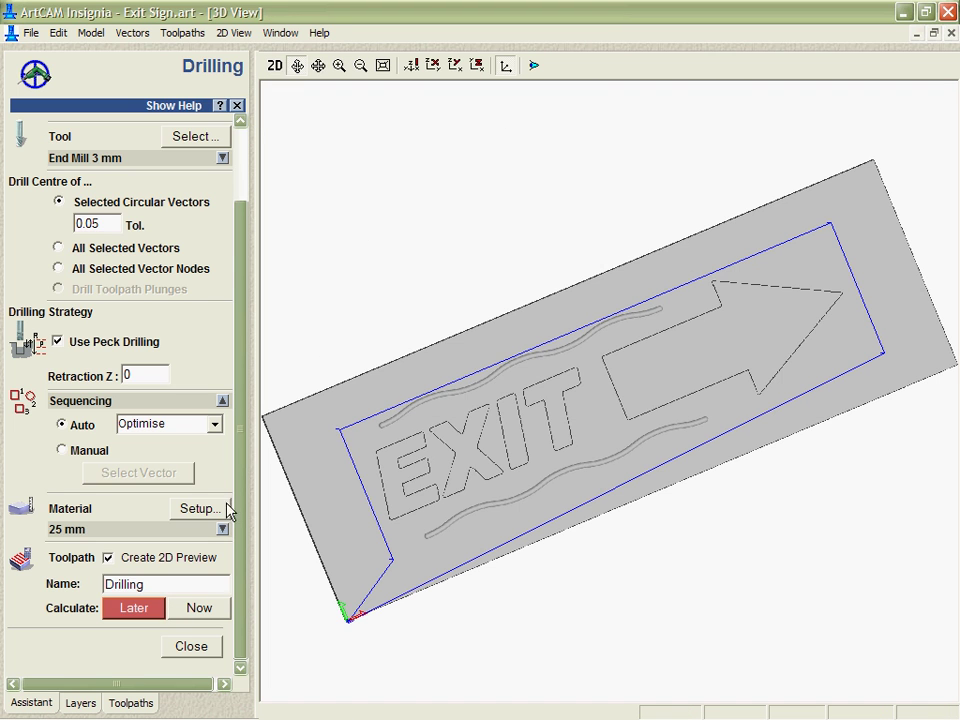
left_click(193, 646)
left_click(86, 519)
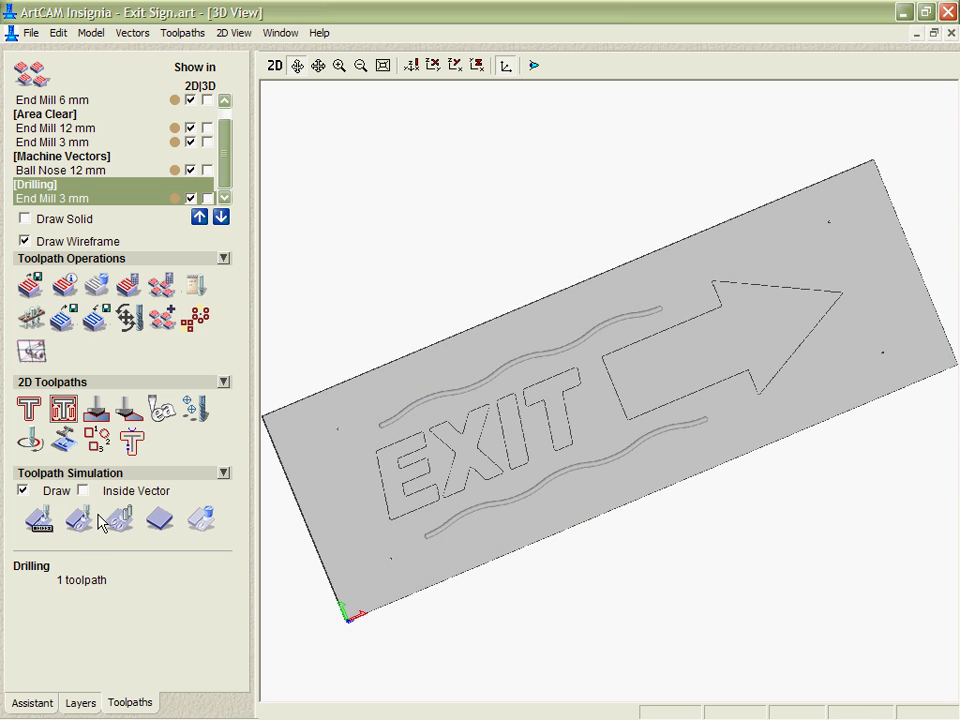
left_click_drag(520, 466, 540, 561)
left_click_drag(661, 430, 600, 430)
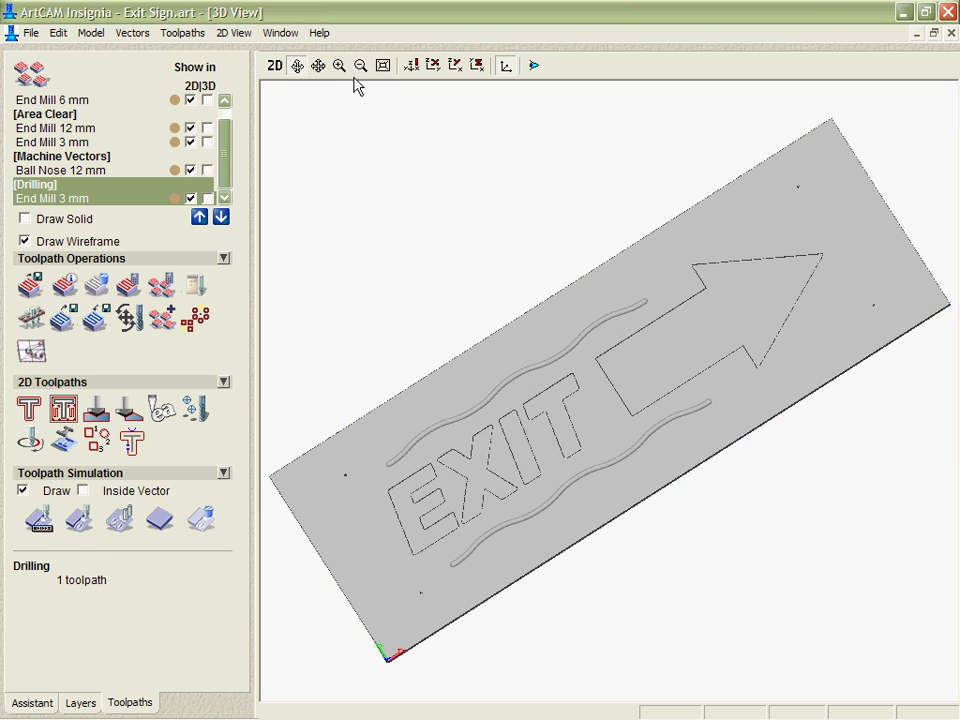
left_click(274, 65)
Choose End Mill 12 mm as the cutter for the outside profile
left_click(368, 66)
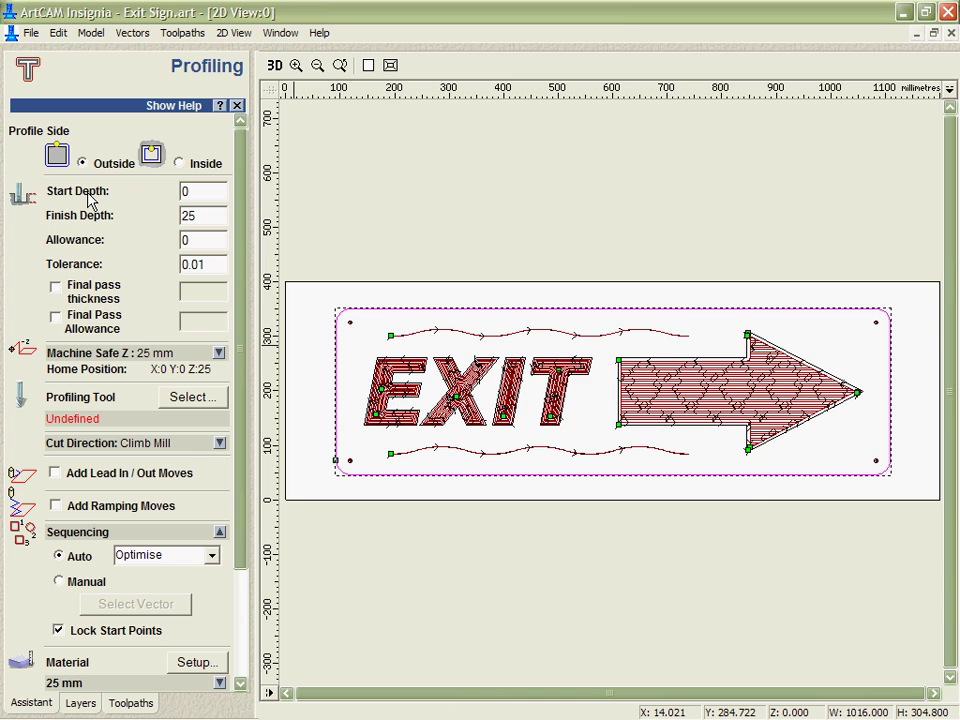
left_click(185, 396)
left_click(361, 318)
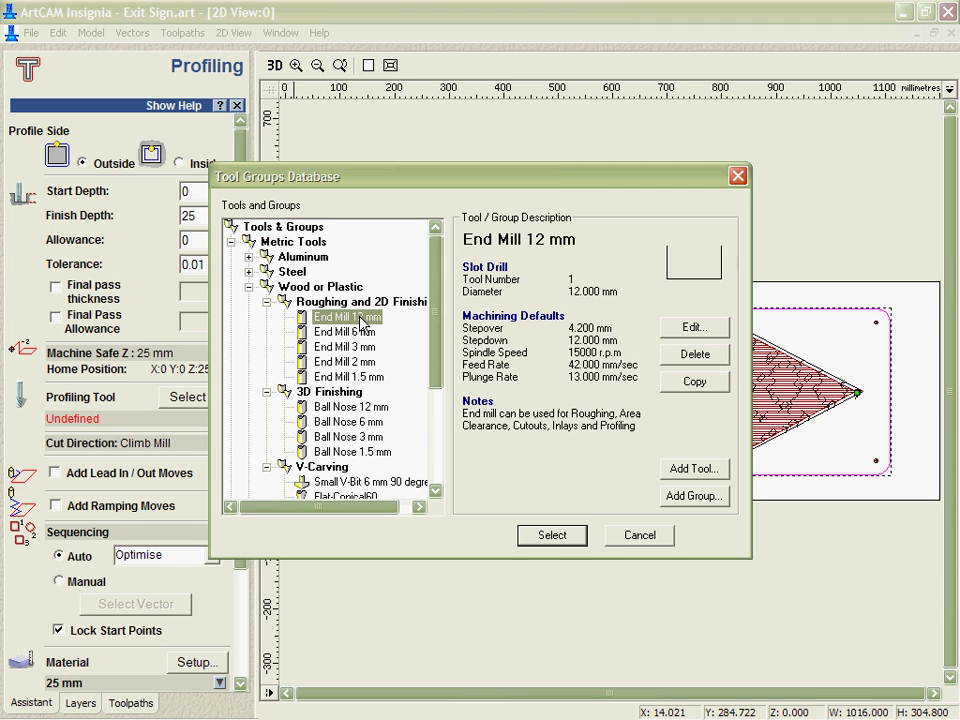
left_click(551, 536)
scroll(237, 623, "down", 3)
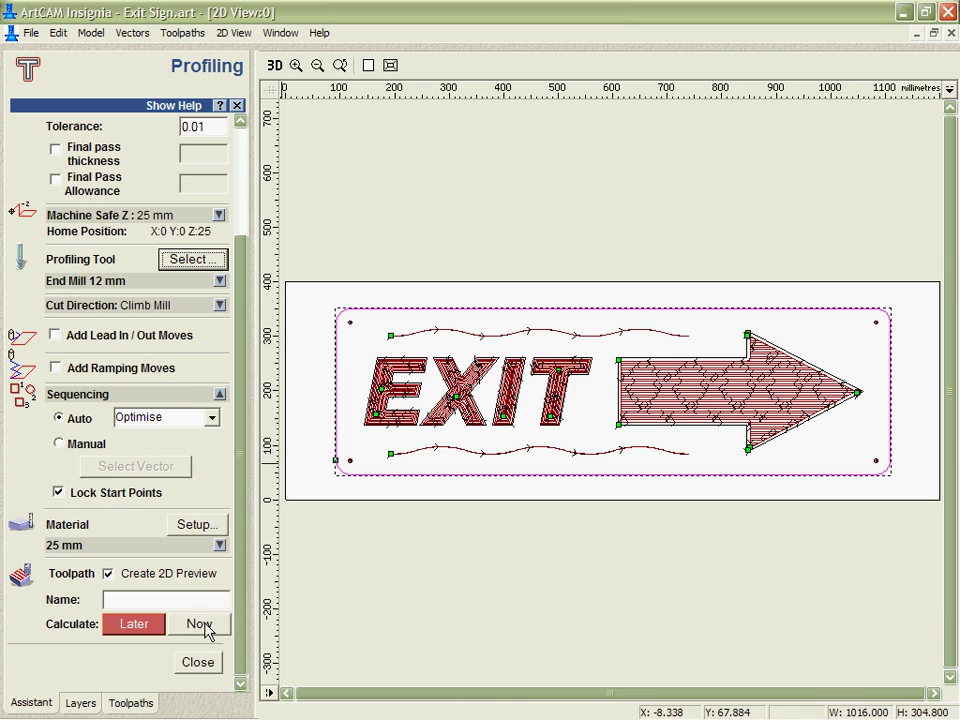
Add a 15 mm circular-arc lead-in/out with radius 15 and calculate the profile toolpath
left_click(55, 335)
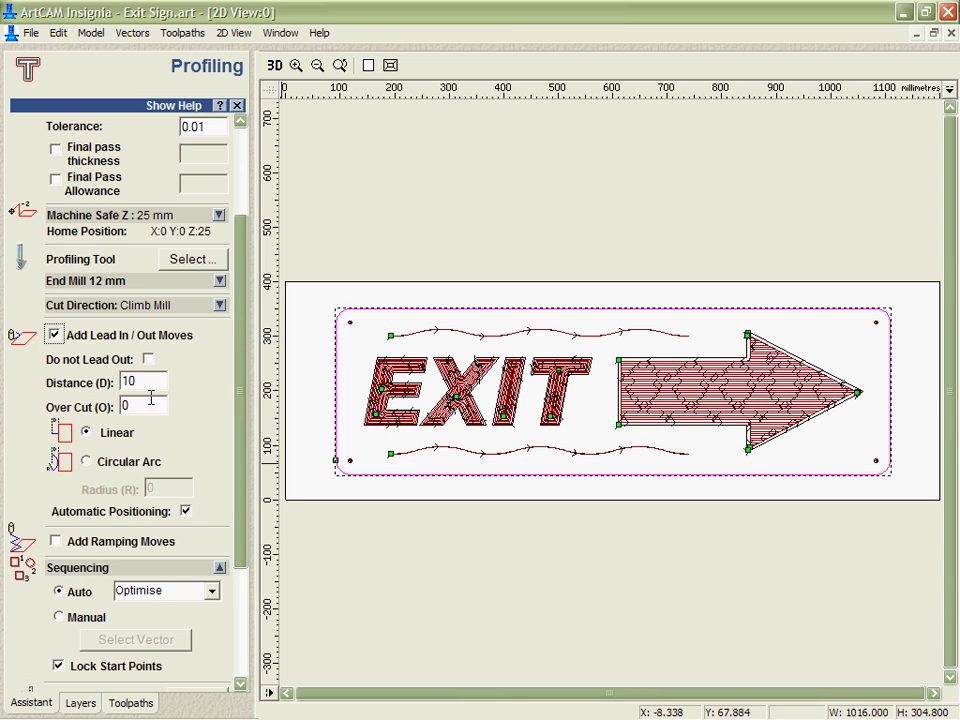
type("15")
left_click(85, 463)
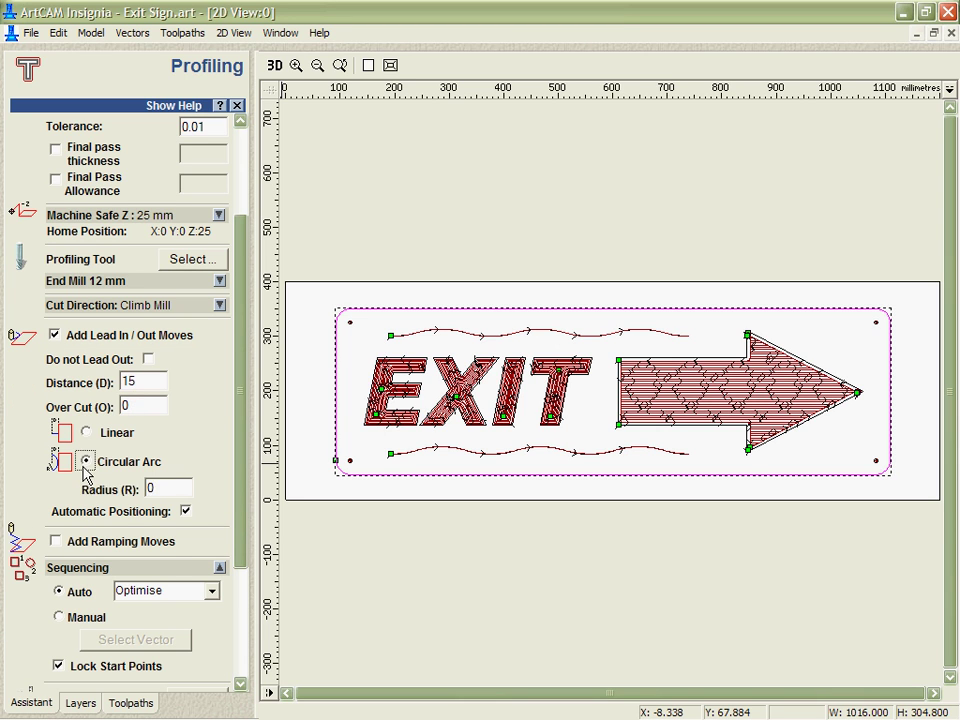
type("15")
scroll(182, 422, "down", 3)
left_click(200, 636)
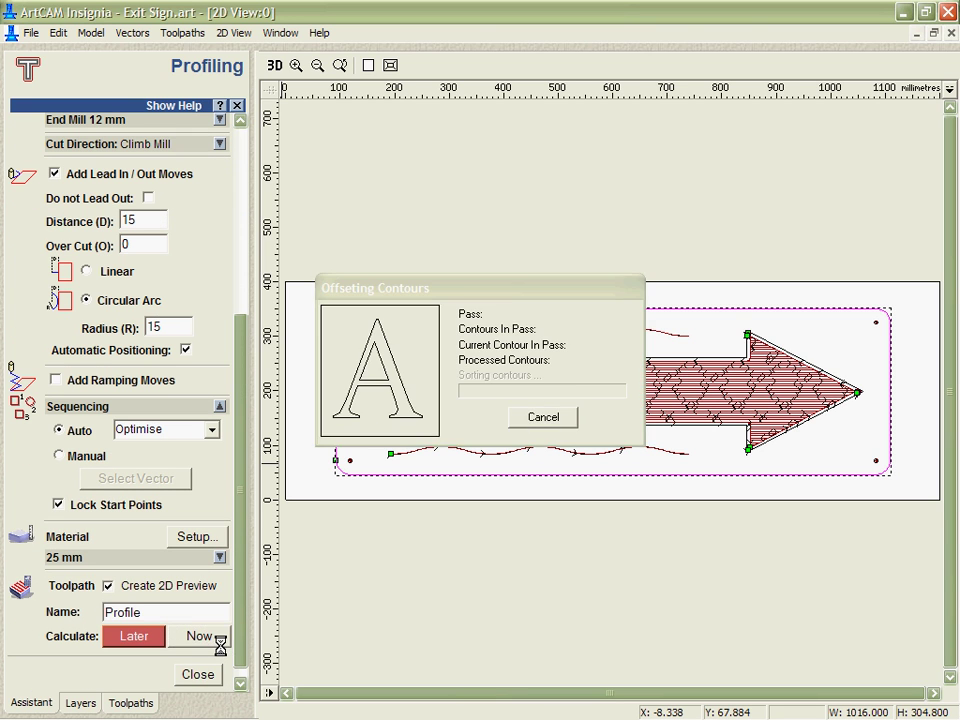
Zoom to the top-edge lead-in and select the profile's lead-in arc and cut line
left_click(197, 674)
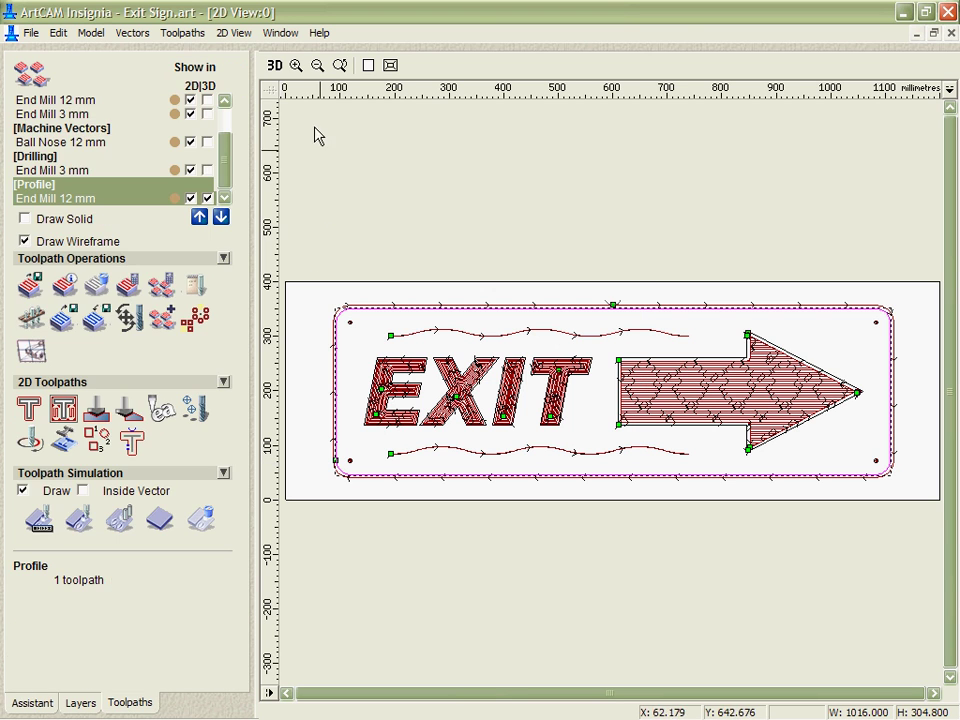
left_click(296, 65)
left_click_drag(591, 272, 668, 324)
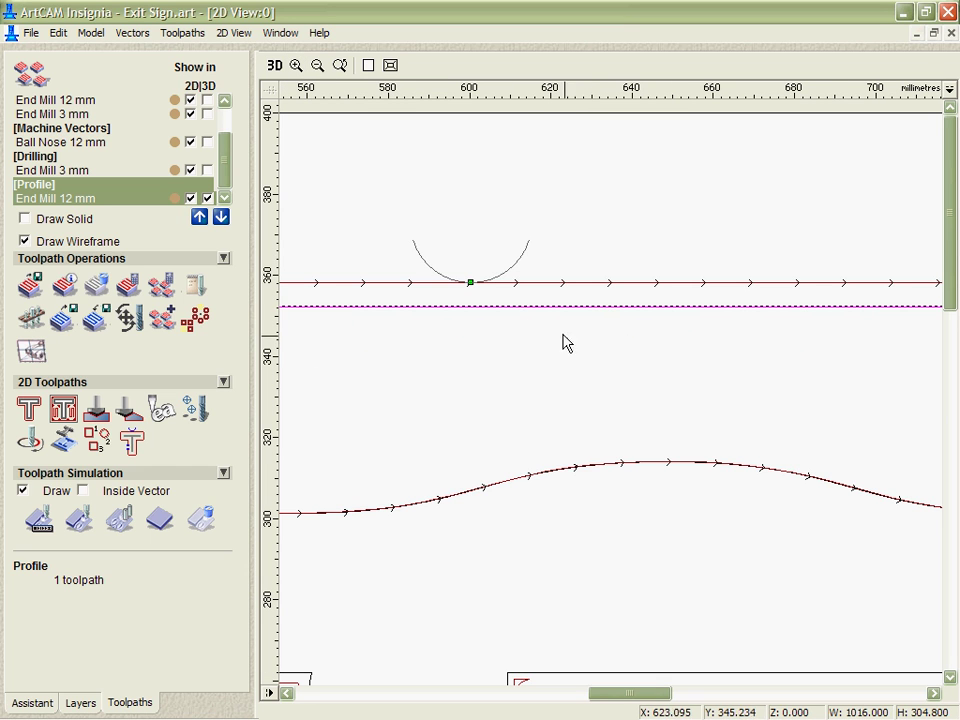
left_click(510, 283)
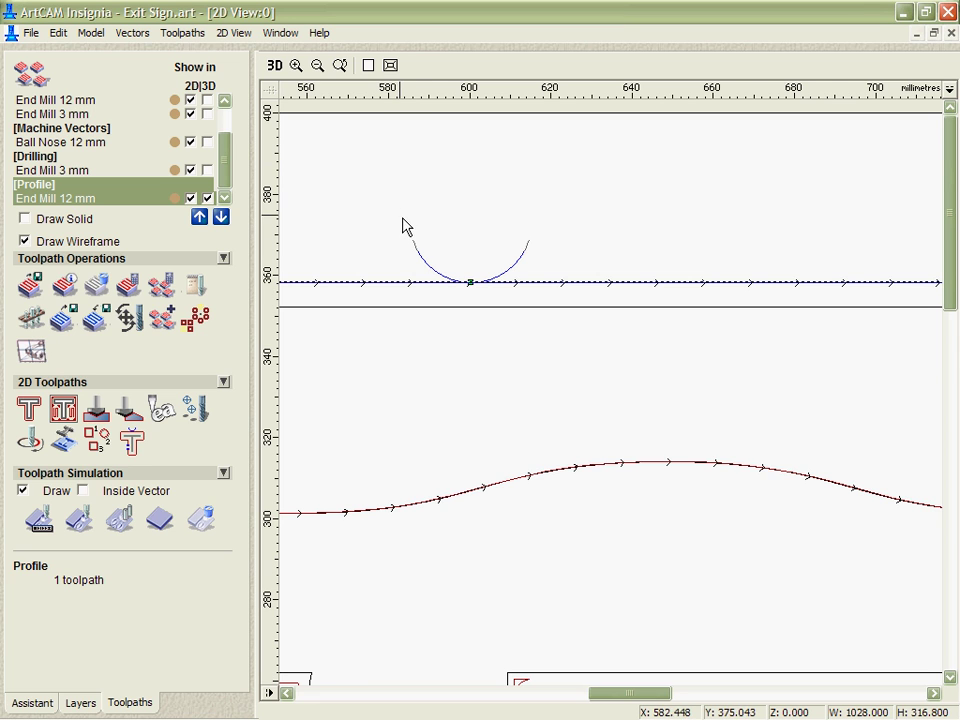
left_click(388, 66)
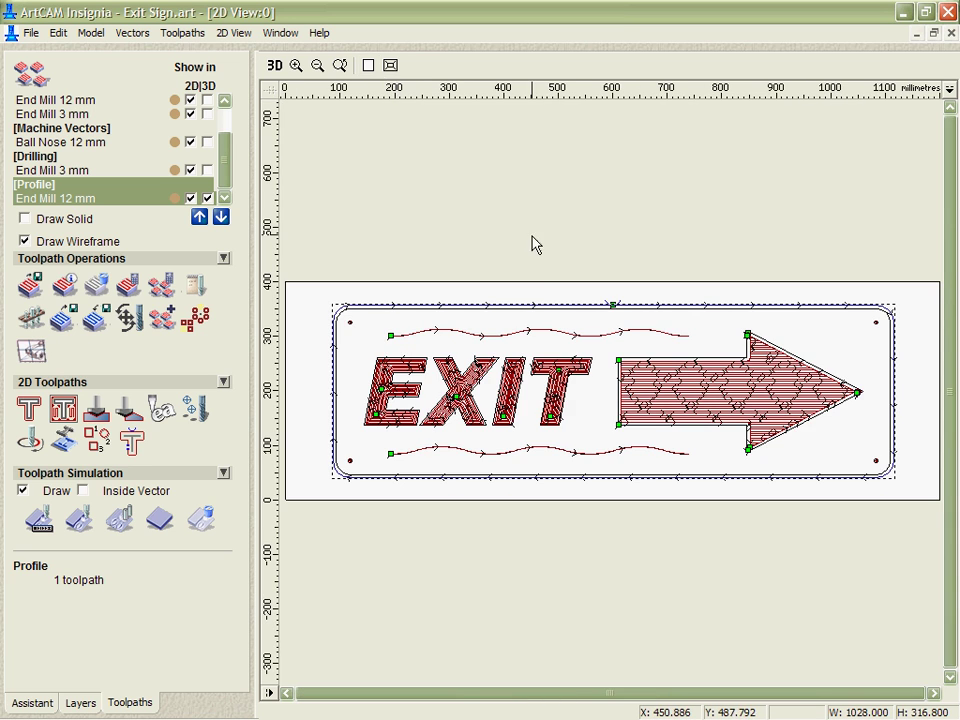
Calculate Drilling 1 with End Mill 12 mm at the profile plunge point, peck drilling off
left_click(297, 65)
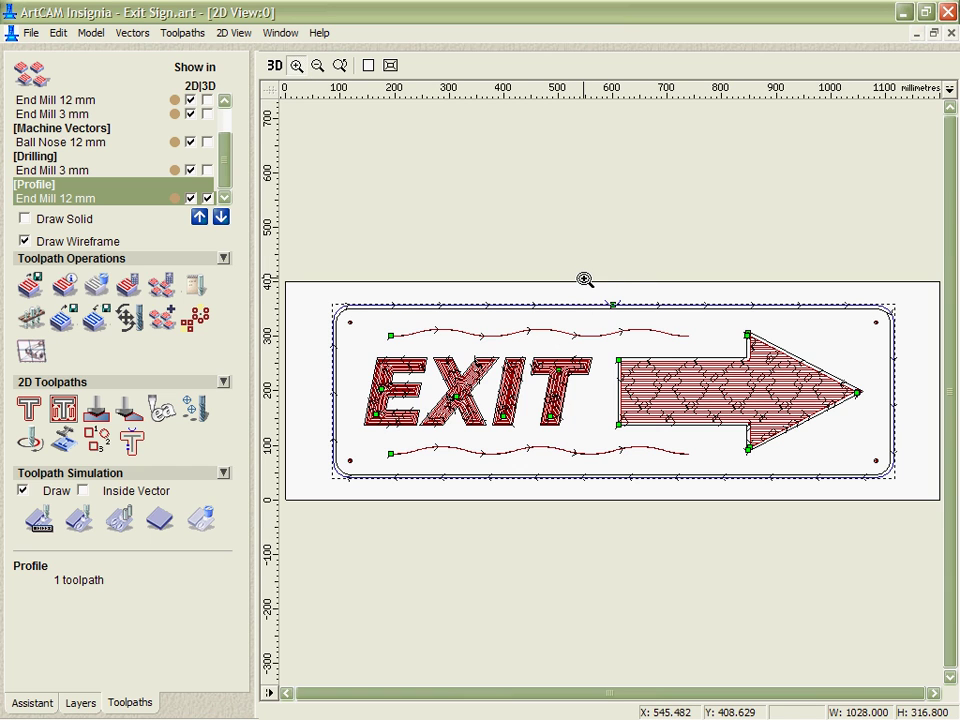
left_click_drag(585, 277, 641, 343)
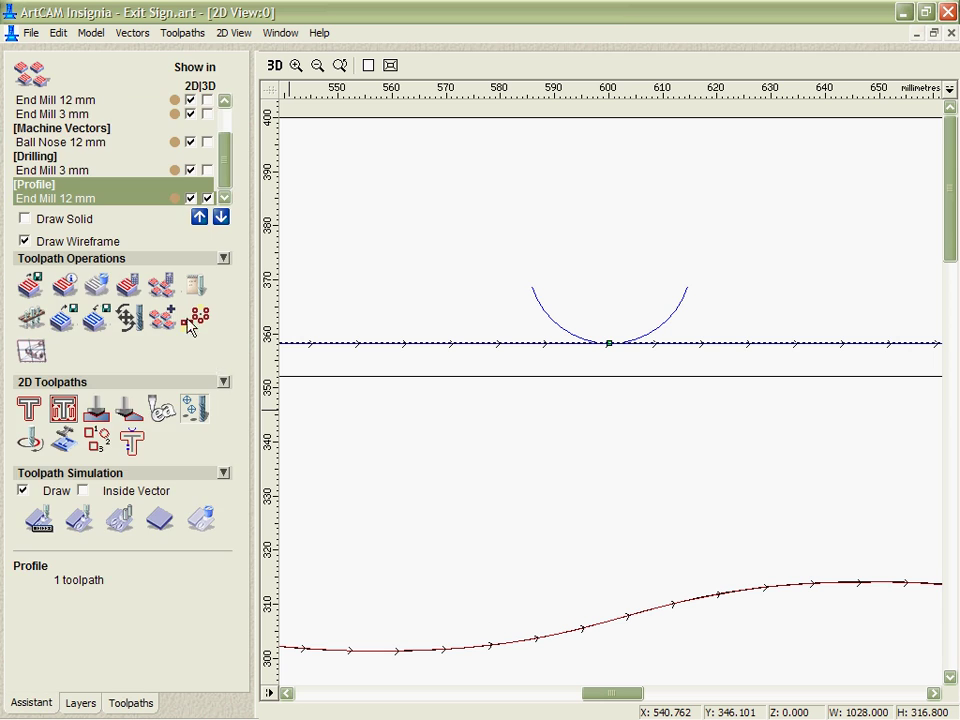
left_click(204, 221)
left_click(350, 316)
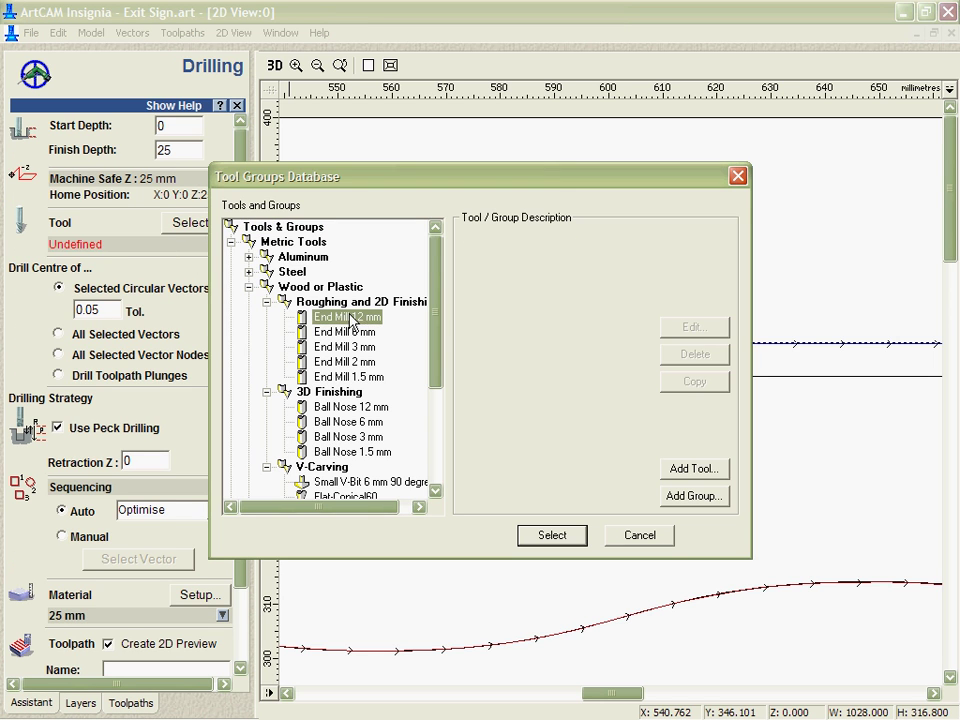
left_click(550, 536)
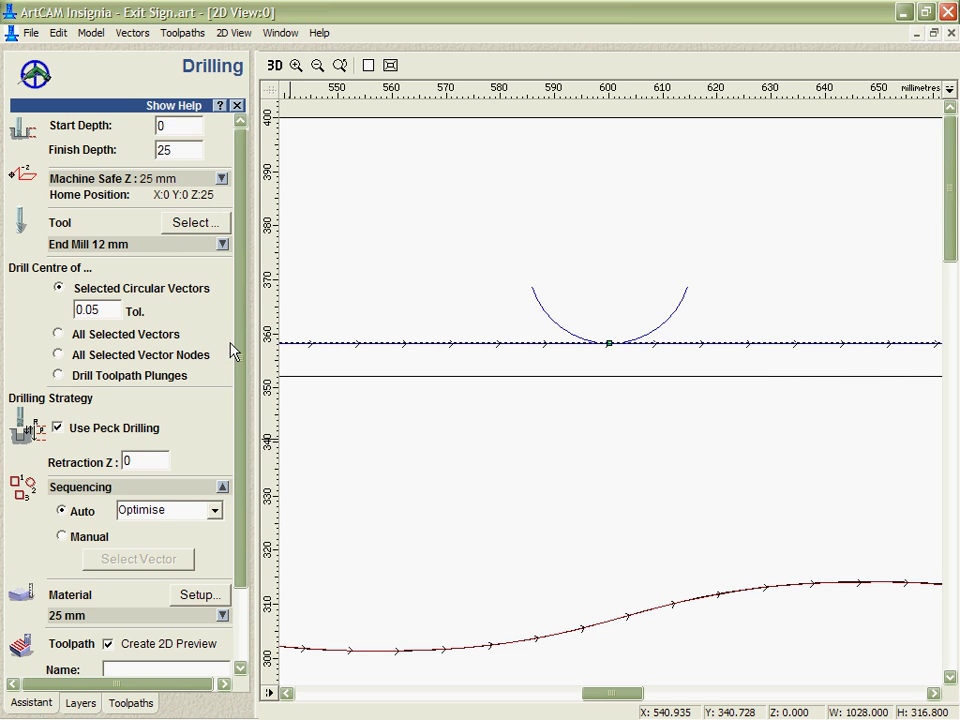
scroll(231, 350, "down", 5)
left_click(58, 339)
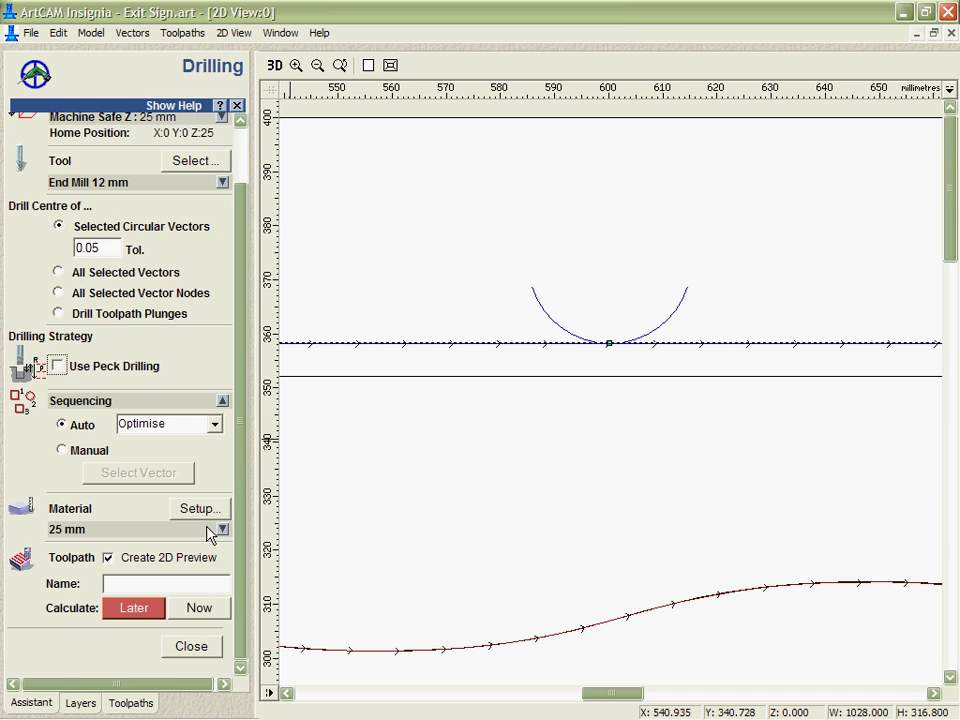
left_click(57, 313)
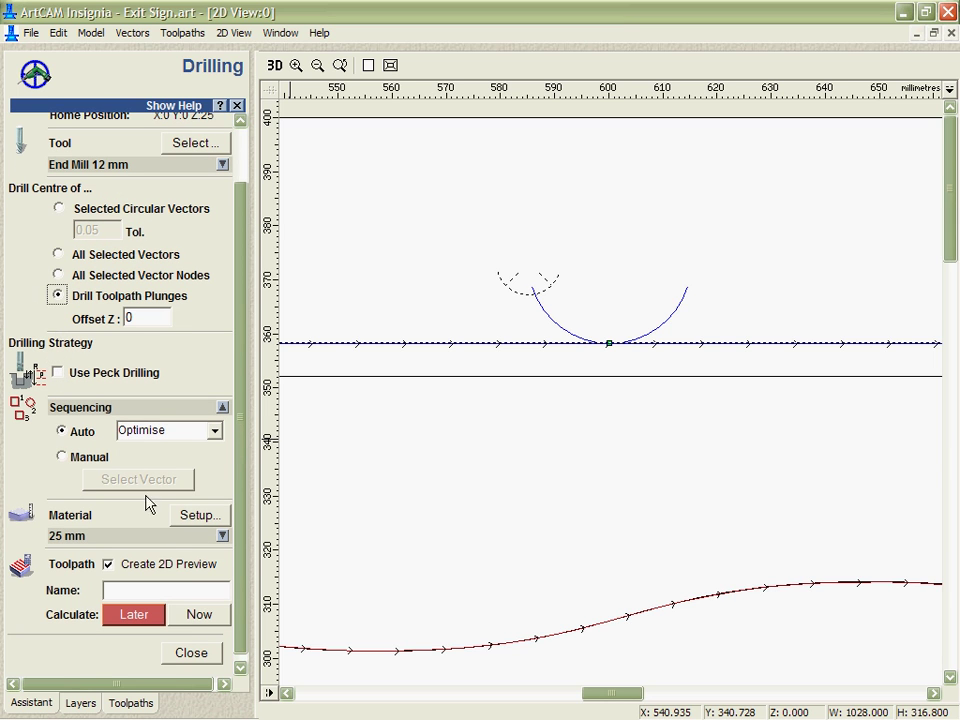
left_click(199, 616)
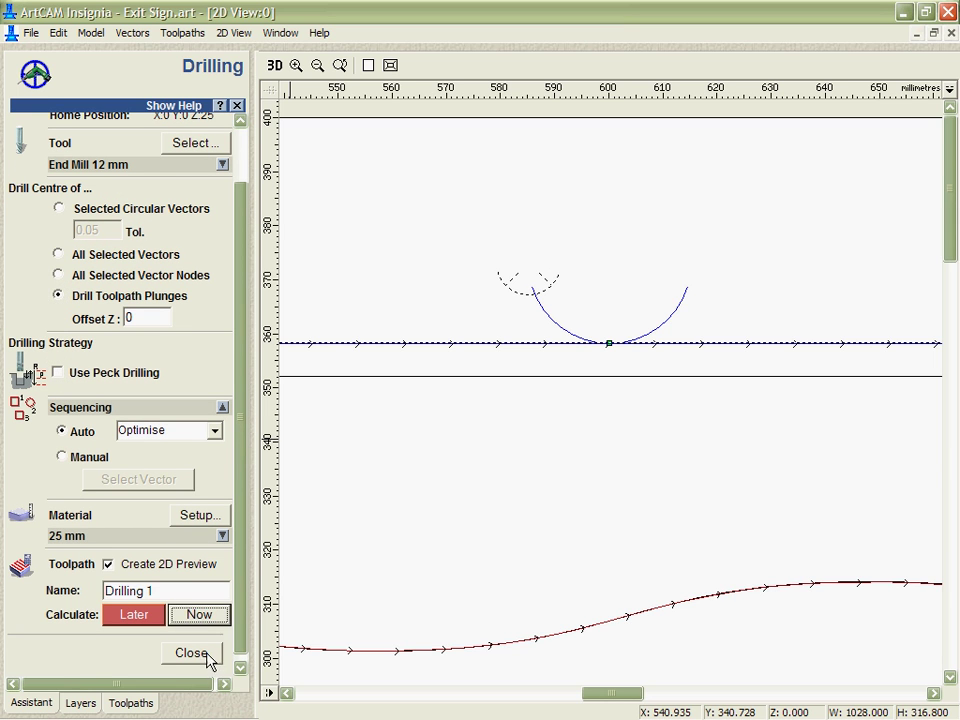
left_click(208, 658)
left_click(368, 65)
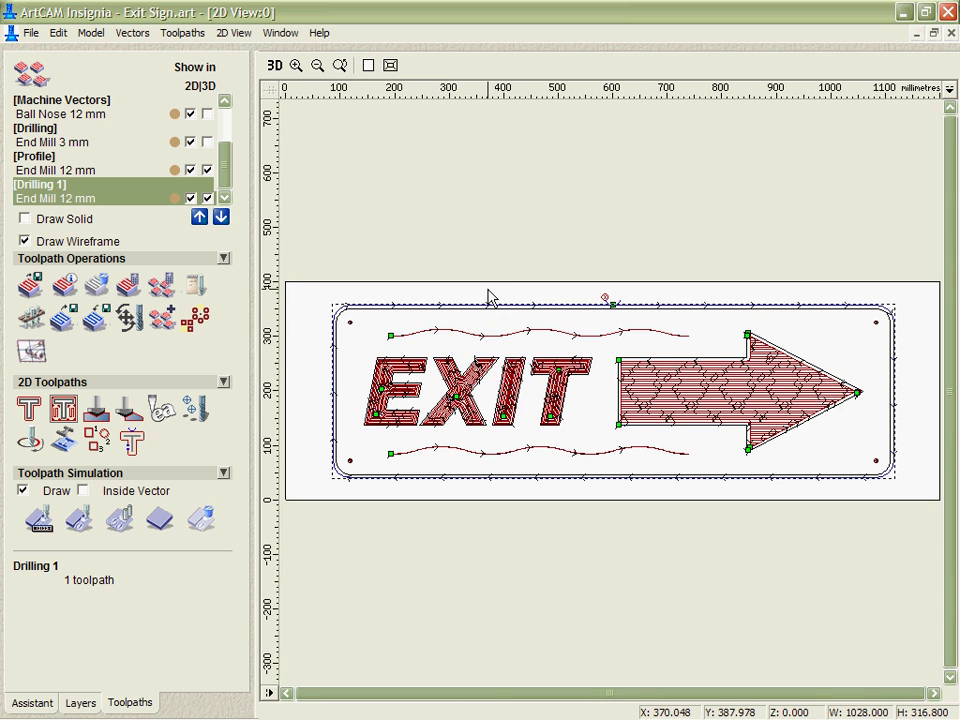
left_click(296, 65)
left_click_drag(516, 253, 640, 338)
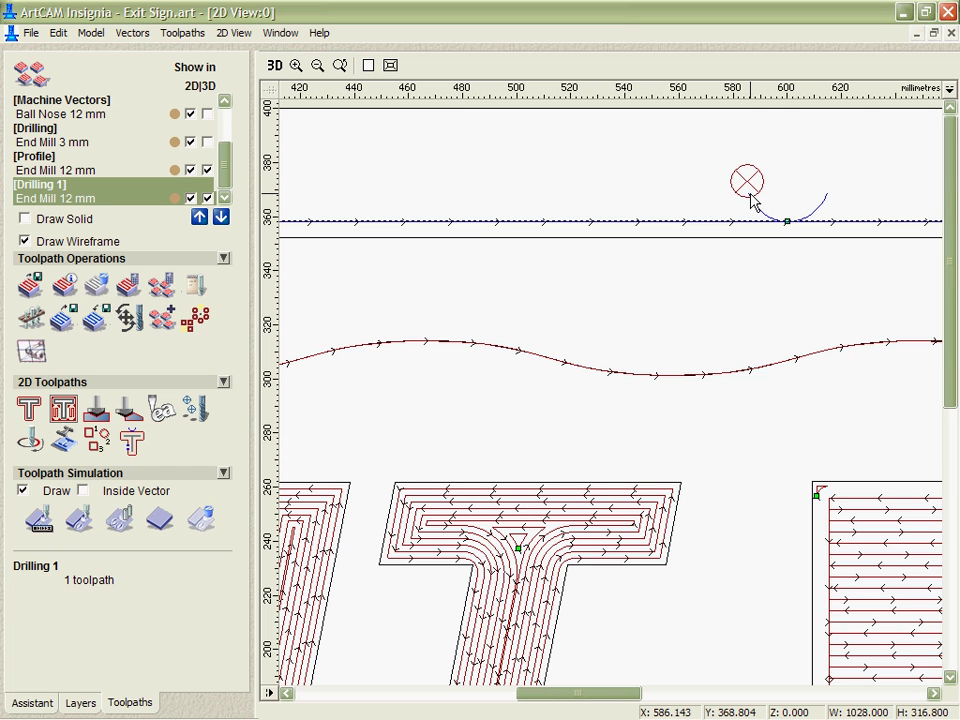
key("F3")
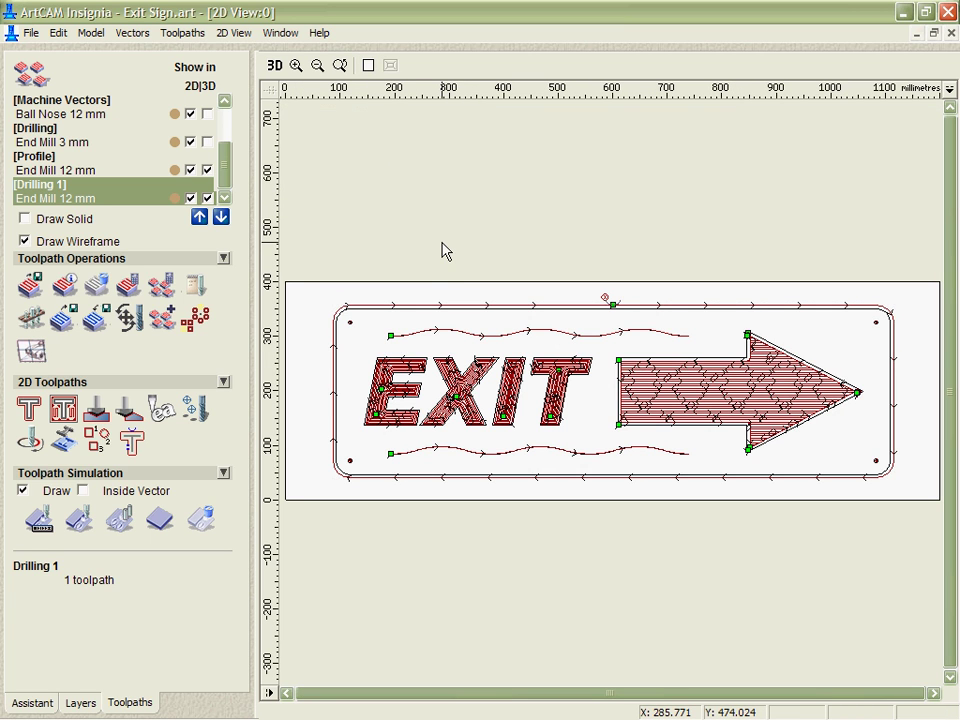